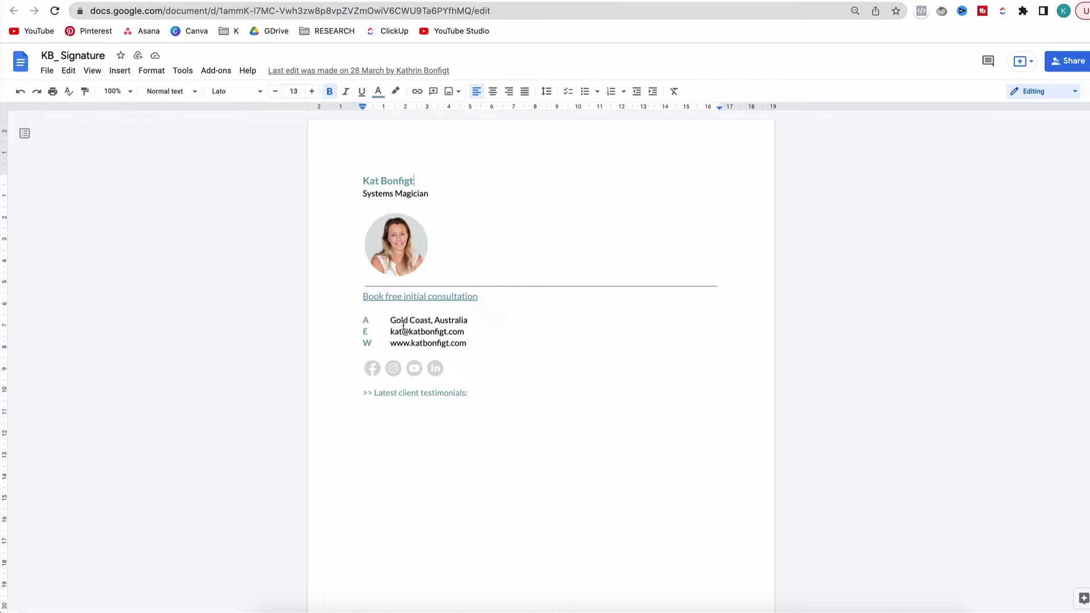
- Duplicate page 3 of the Insta Profile Pic design and delete its photo, leaving an empty circle frame
{"action": "left_click", "coordinate": [394, 243]}
{"action": "left_click", "coordinate": [446, 231]}
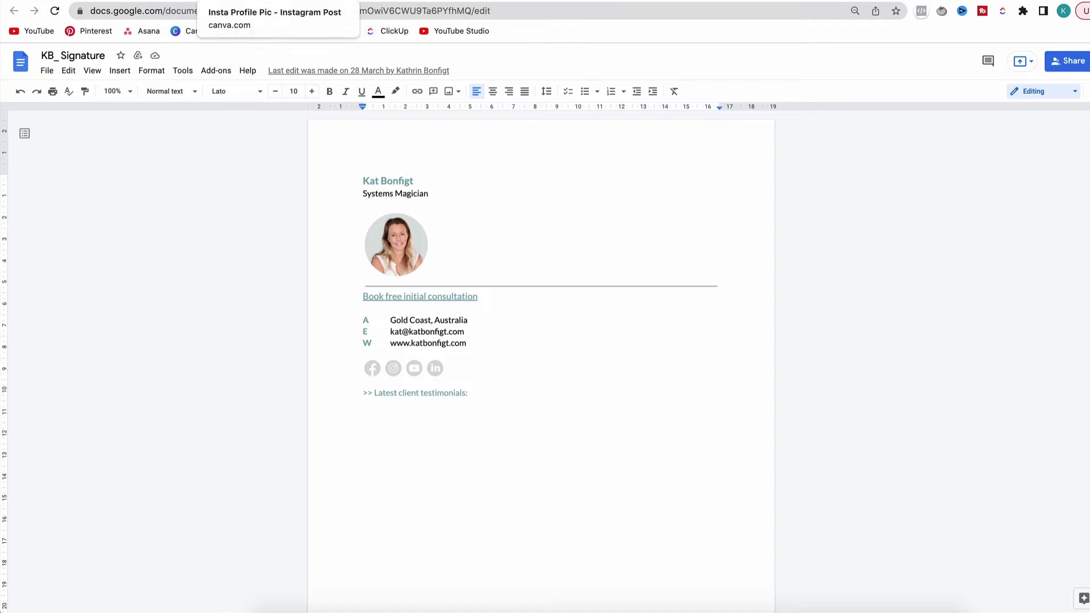
{"action": "left_click", "coordinate": [255, 2]}
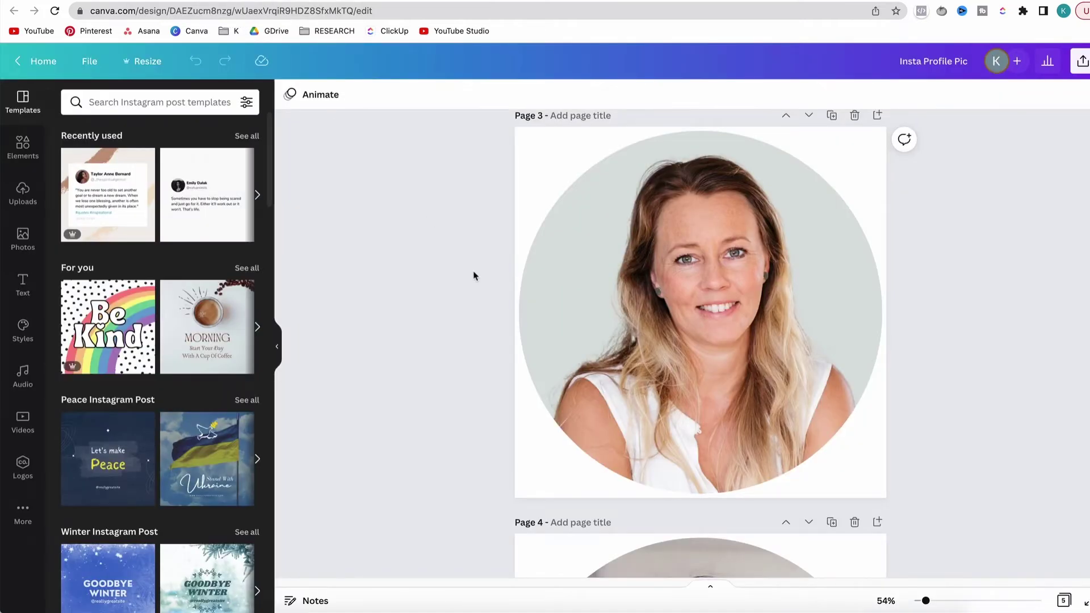
{"action": "left_click", "coordinate": [277, 345]}
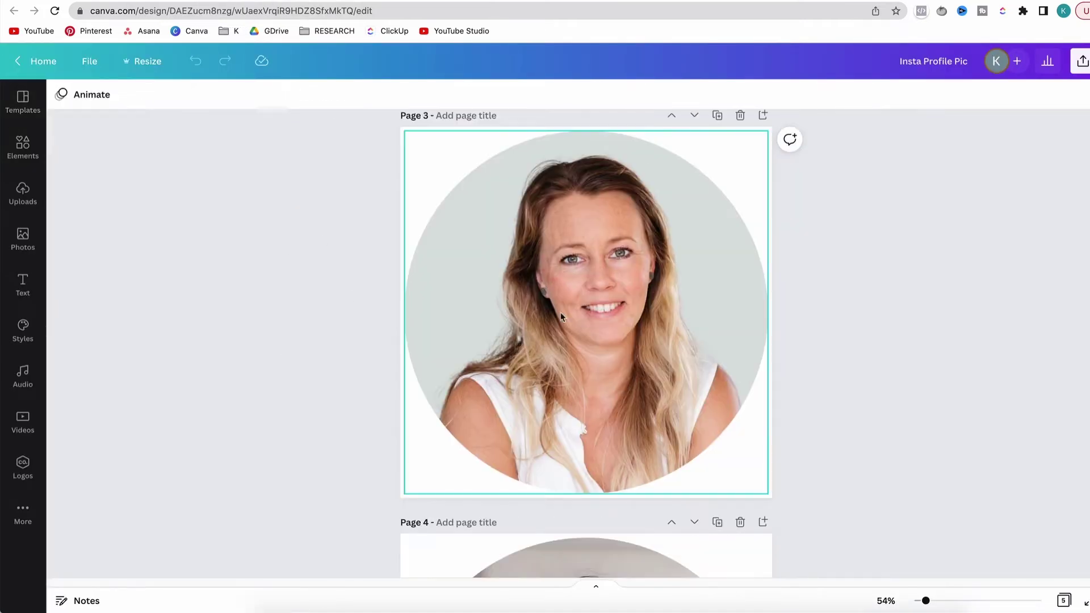
{"action": "left_click", "coordinate": [717, 115]}
{"action": "left_click", "coordinate": [631, 265]}
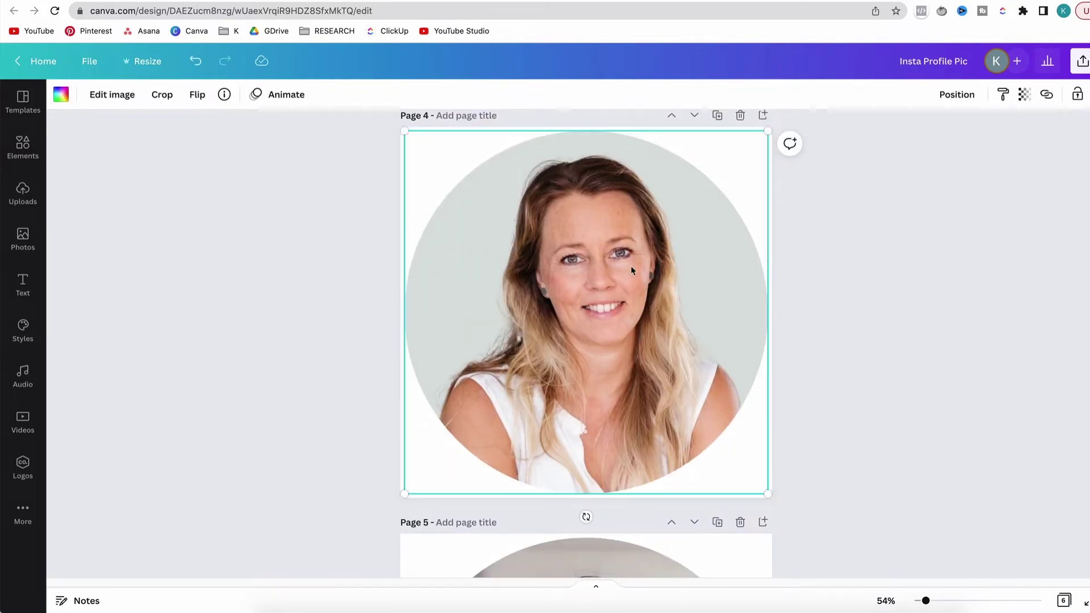
{"action": "double_click", "coordinate": [619, 267]}
{"action": "key", "text": "Delete"}
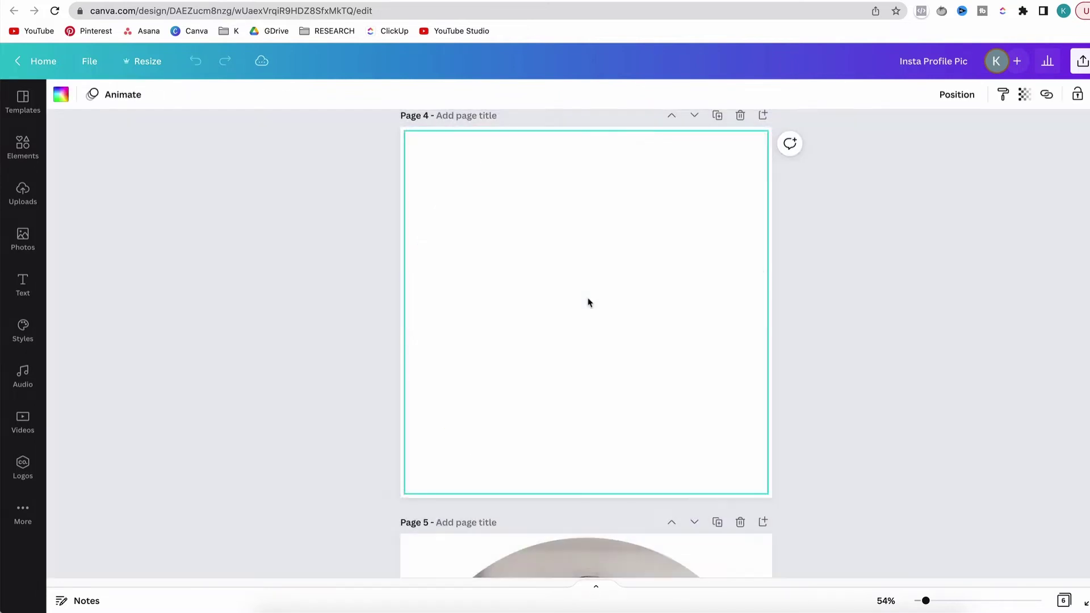
- Search Elements for 'frame', browse Uploads, and return to the KB_Signature document
{"action": "left_click", "coordinate": [25, 146]}
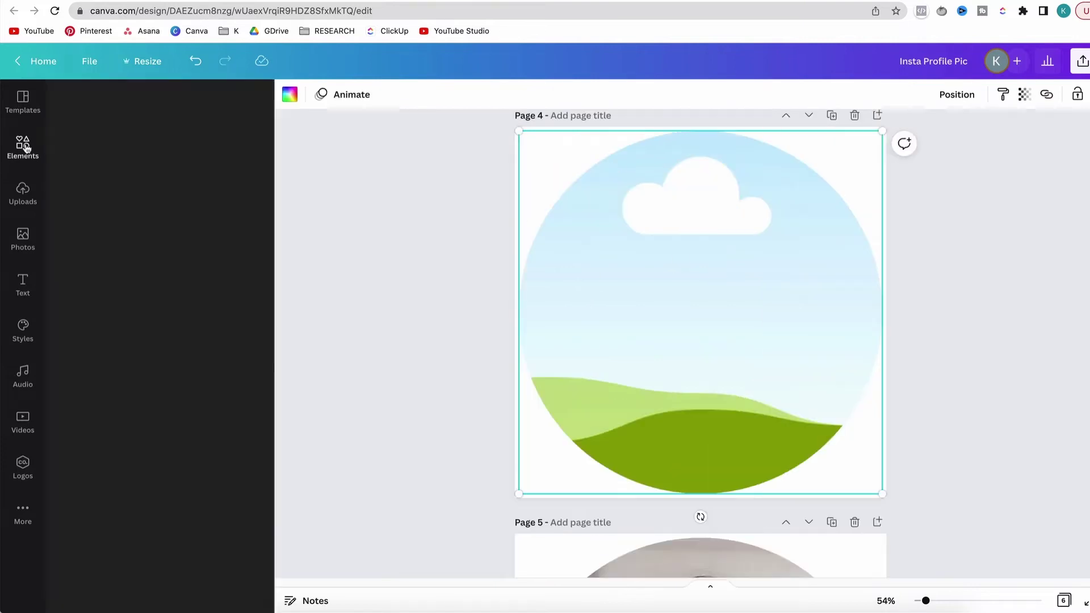
{"action": "left_click", "coordinate": [110, 102]}
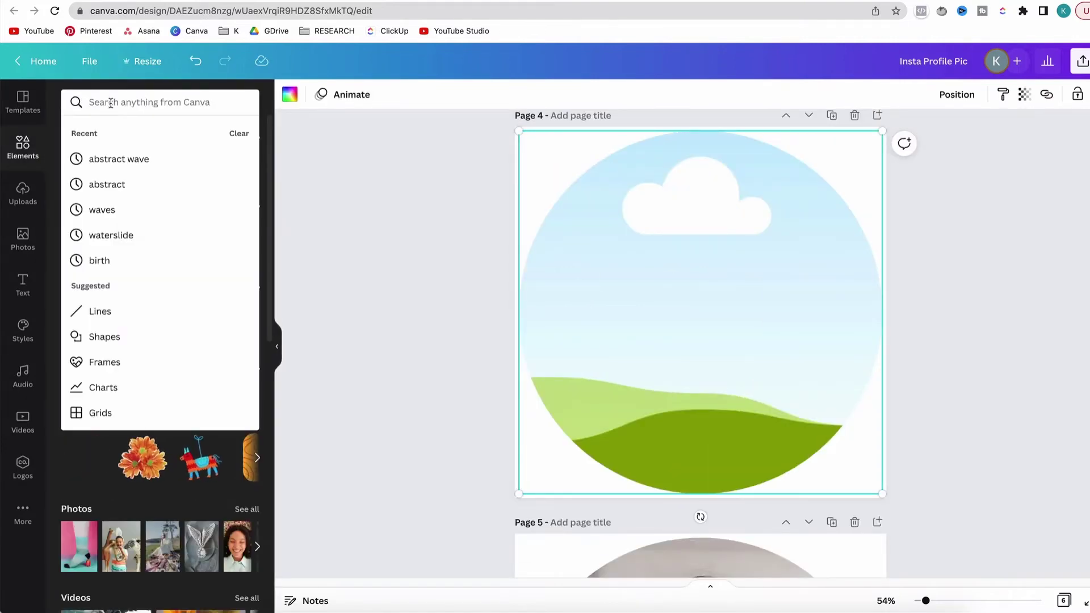
{"action": "type", "text": "frame"}
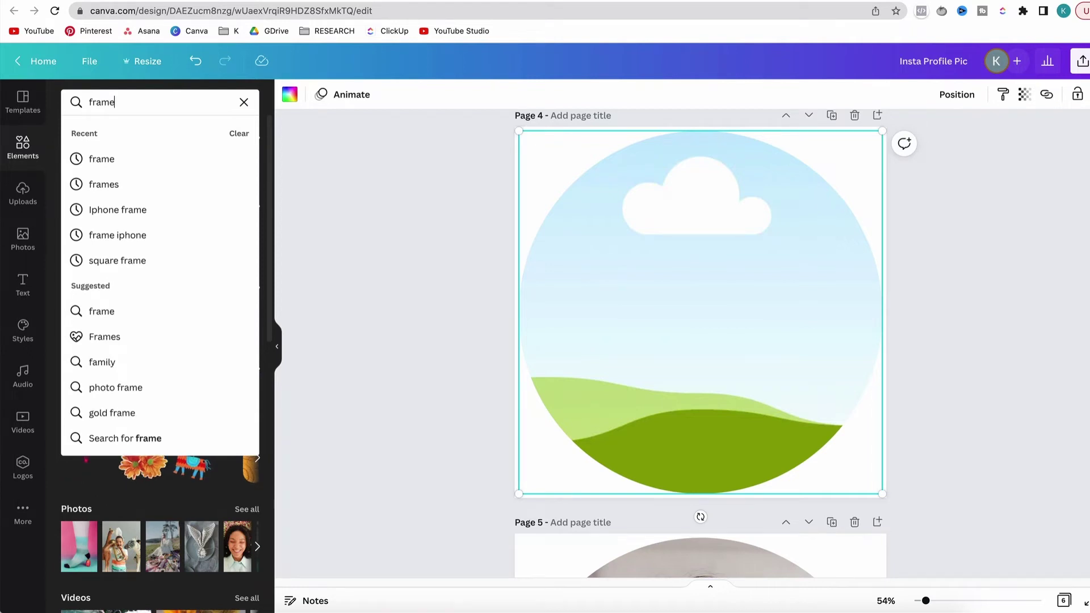
{"action": "key", "text": "Return"}
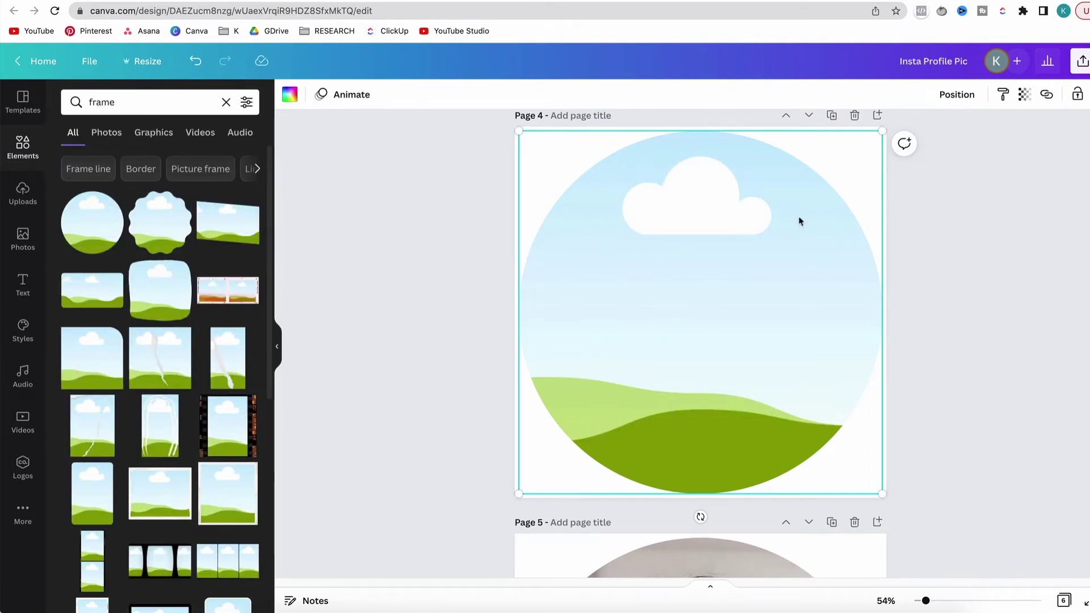
{"action": "key", "text": "Escape"}
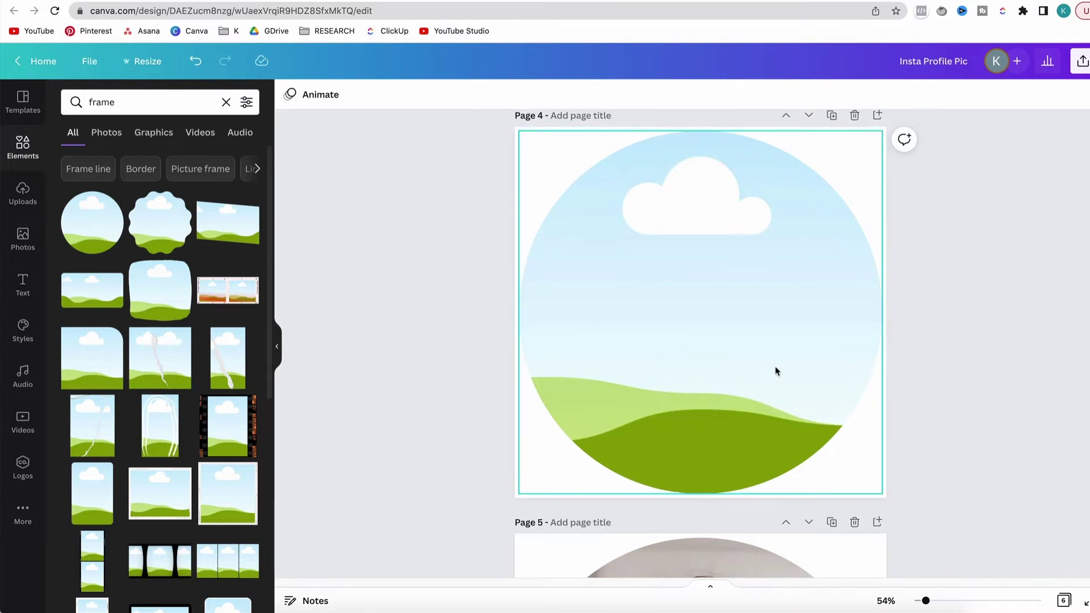
{"action": "left_click", "coordinate": [22, 194]}
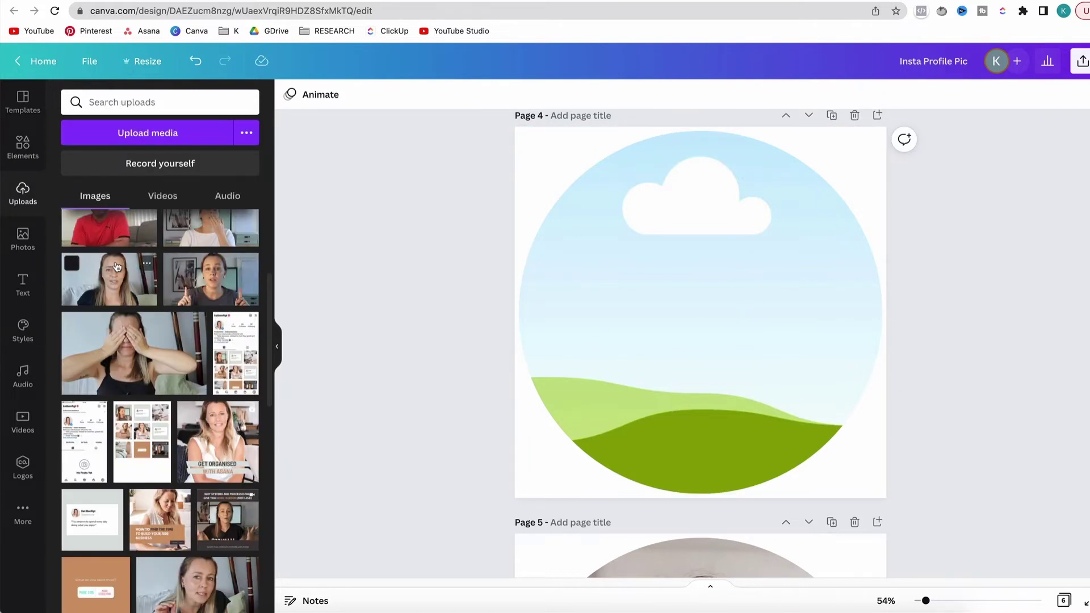
{"action": "scroll", "coordinate": [117, 267], "scroll_direction": "down", "scroll_amount": 3}
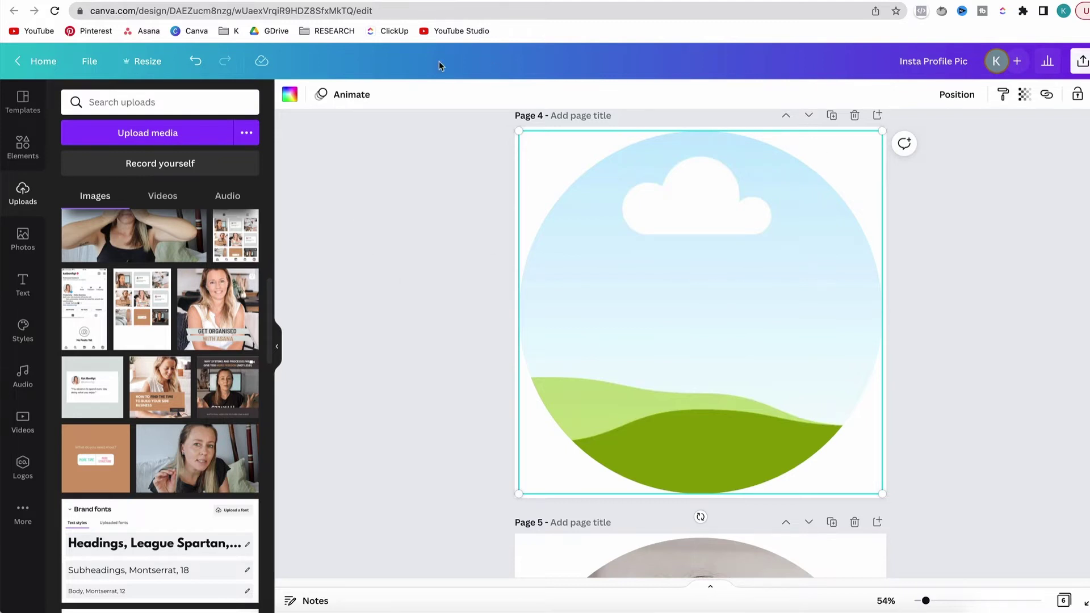
{"action": "left_click", "coordinate": [88, 2]}
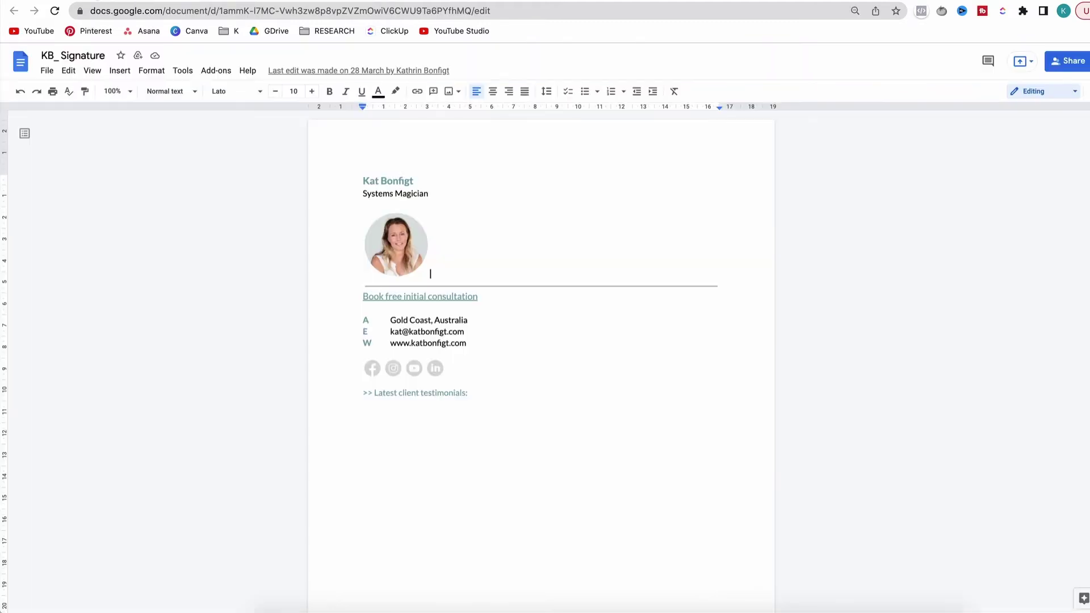
- Look through the Insert options beside the profile photo, then close them
{"action": "left_click", "coordinate": [388, 248]}
{"action": "left_click", "coordinate": [469, 238]}
{"action": "left_click", "coordinate": [121, 73]}
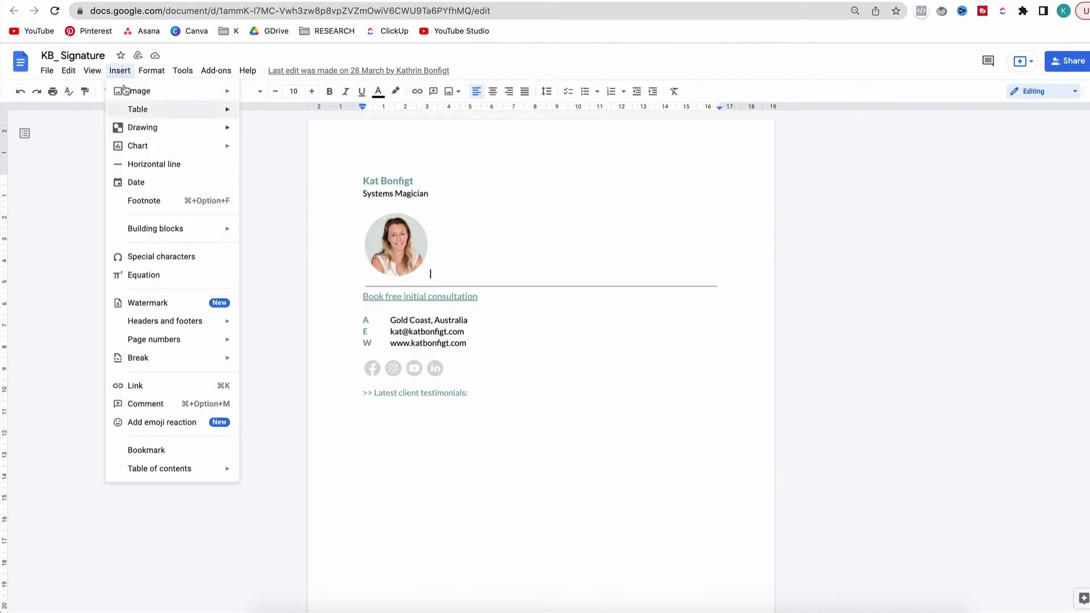
{"action": "mouse_move", "coordinate": [138, 91]}
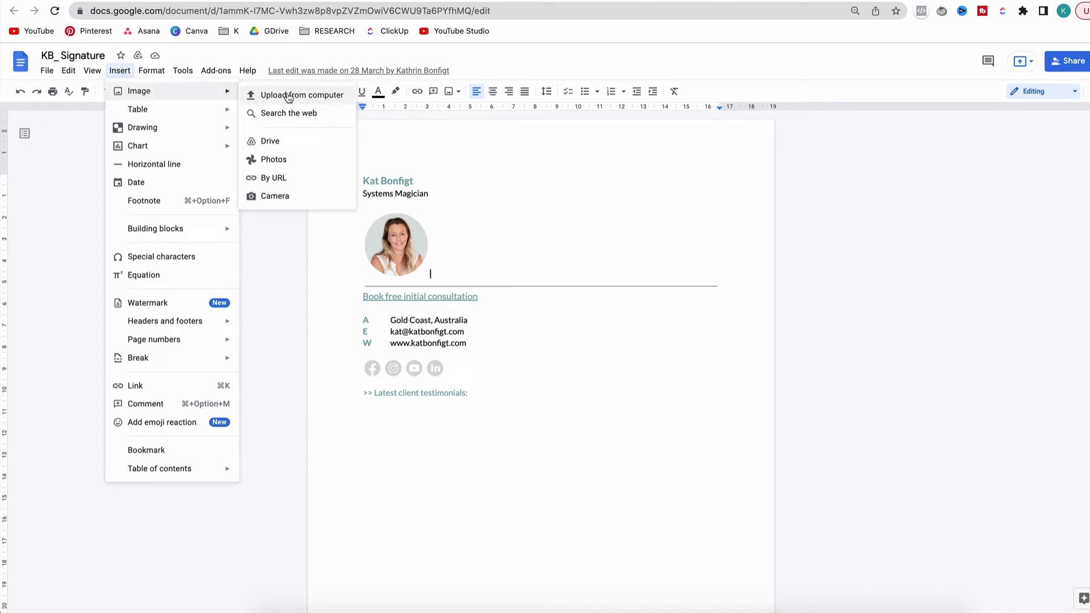
{"action": "left_click", "coordinate": [403, 242]}
{"action": "left_click", "coordinate": [465, 248]}
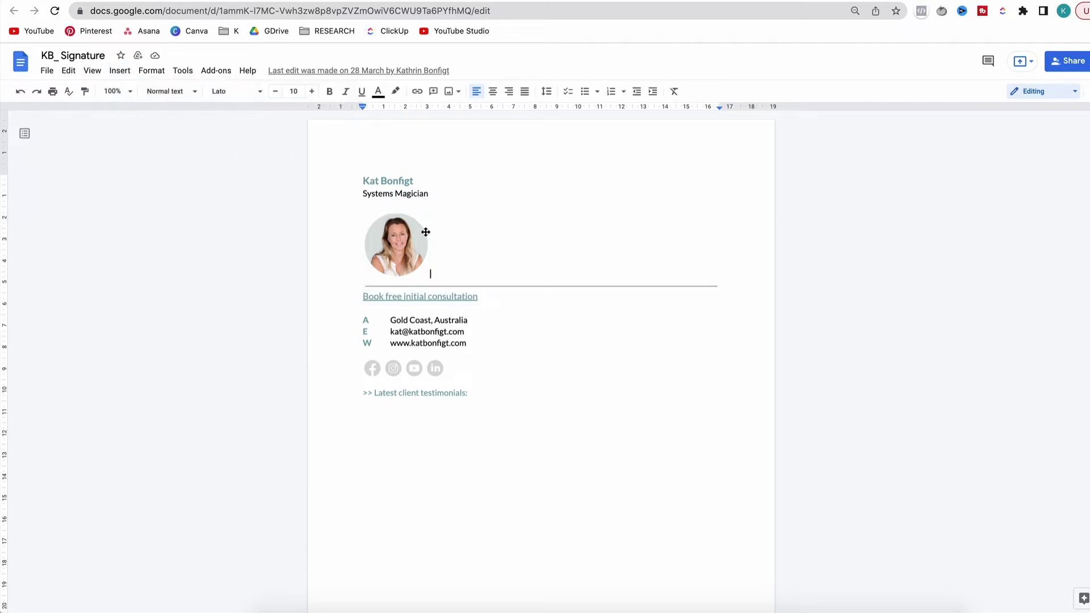
- Check the 'Book free initial consultation' link and the Facebook icon's link, then open KB_ Social Icons
{"action": "double_click", "coordinate": [453, 296]}
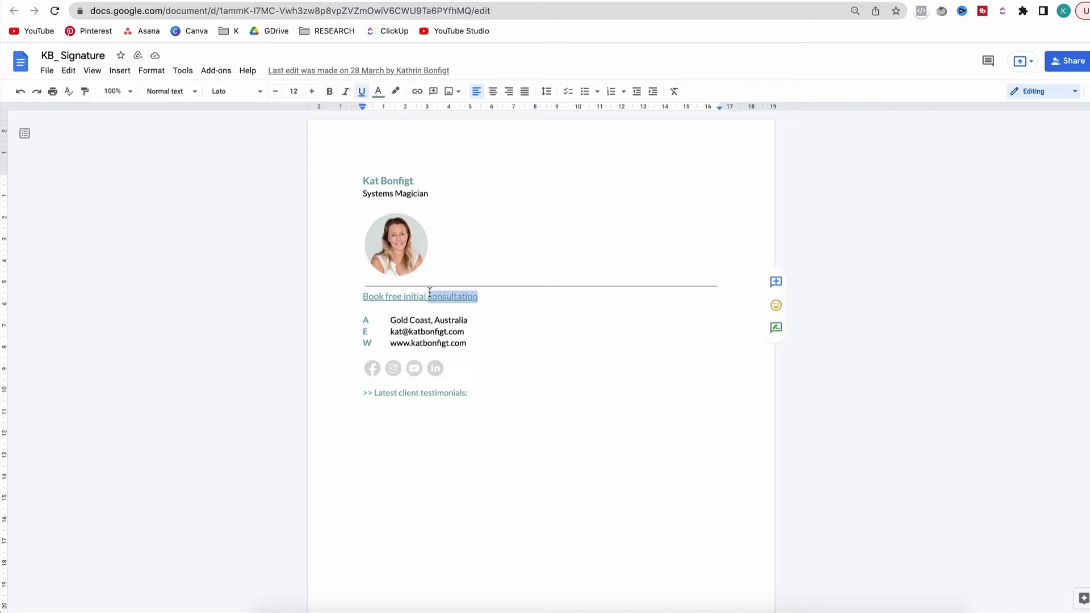
{"action": "double_click", "coordinate": [392, 296]}
{"action": "left_click_drag", "start_coordinate": [480, 296], "coordinate": [360, 293]}
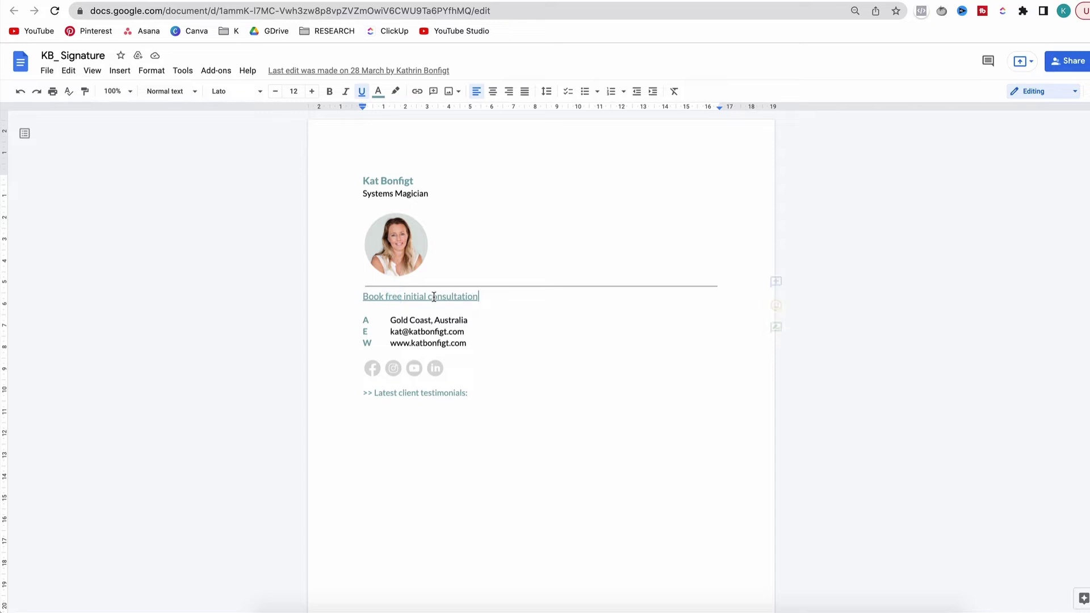
{"action": "left_click", "coordinate": [496, 298]}
{"action": "left_click", "coordinate": [372, 369]}
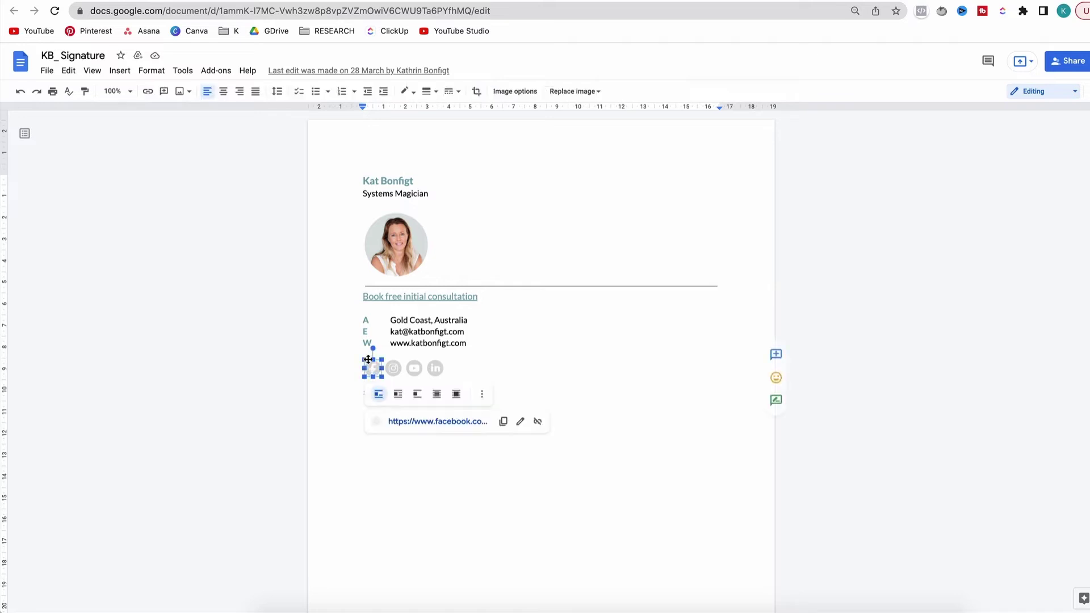
{"action": "left_click", "coordinate": [469, 371]}
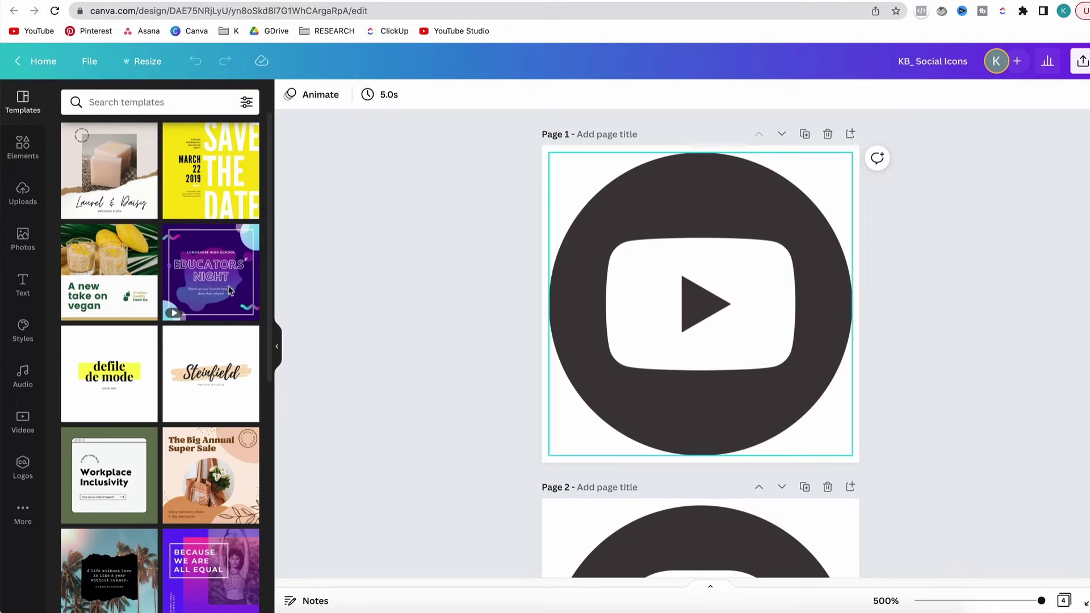
- Search Elements for YouTube and Instagram icons and review the Instagram icon's colour options
{"action": "left_click", "coordinate": [22, 146]}
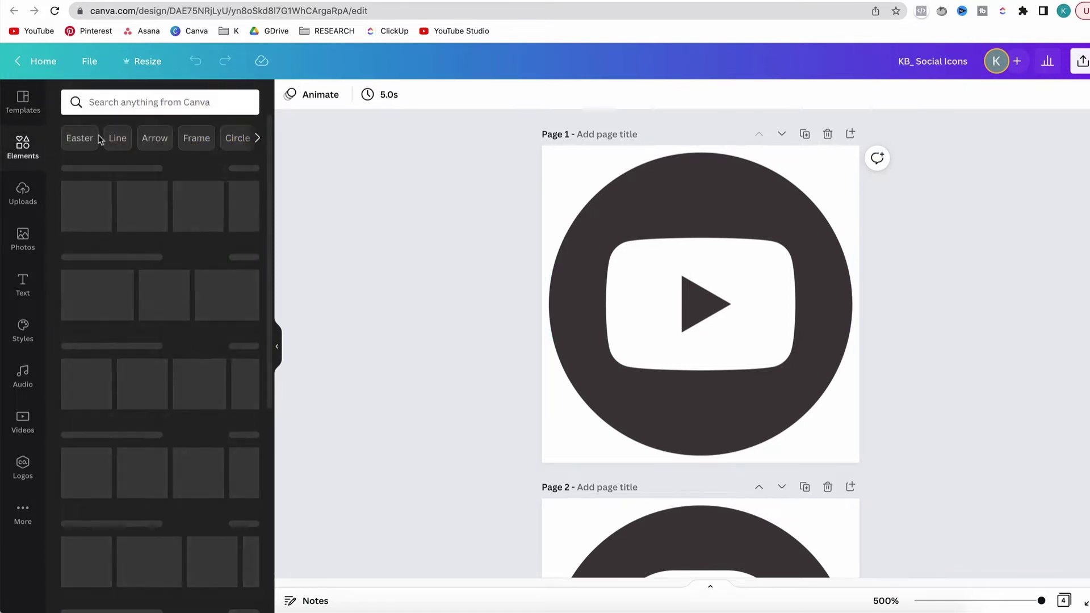
{"action": "left_click", "coordinate": [120, 102]}
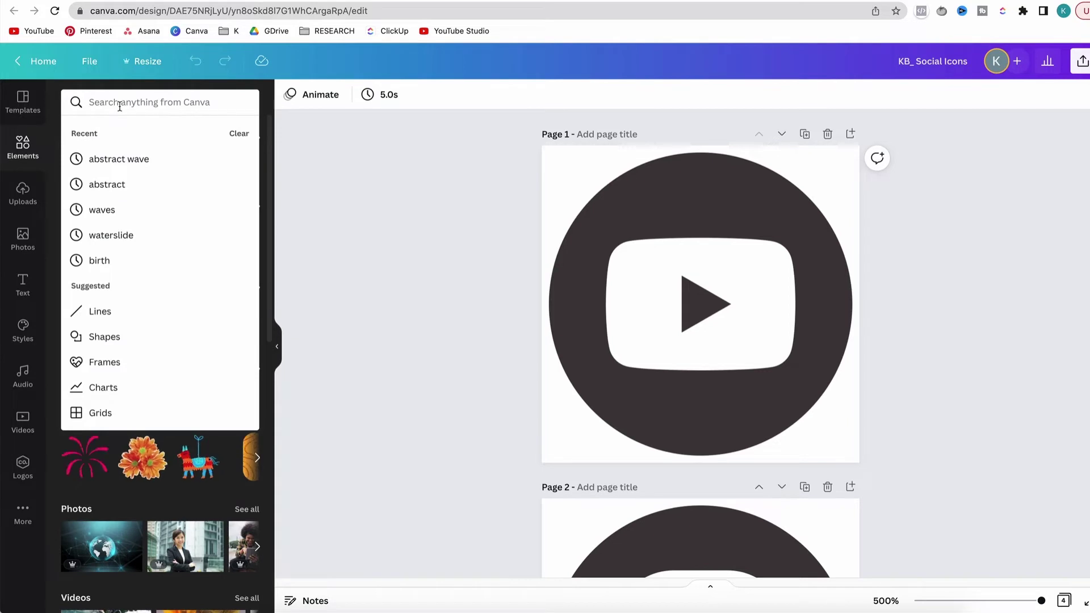
{"action": "type", "text": "youtube"}
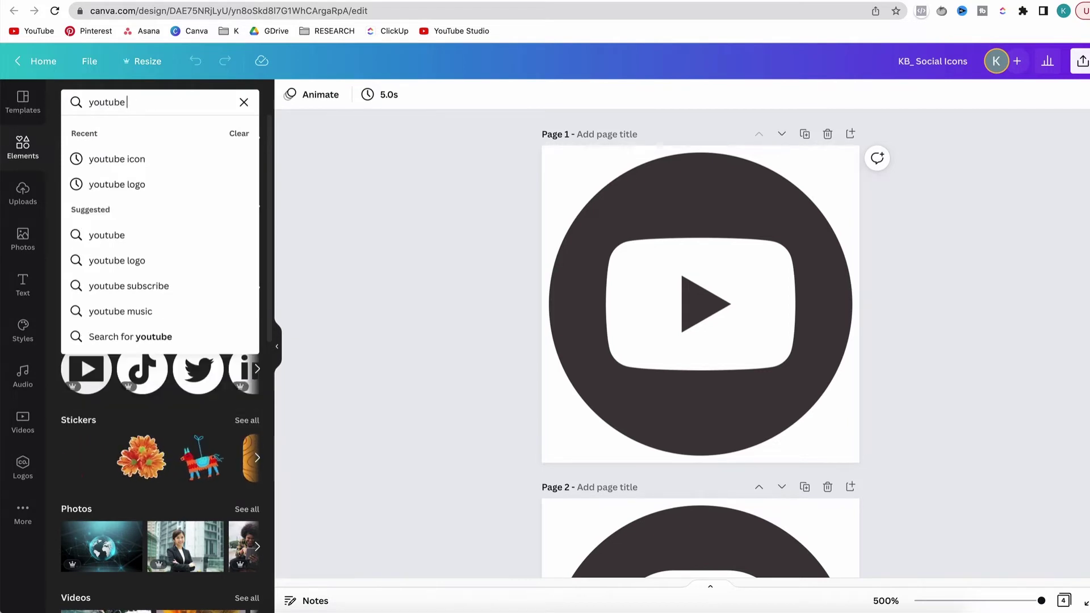
{"action": "type", "text": " icon"}
{"action": "key", "text": "Return"}
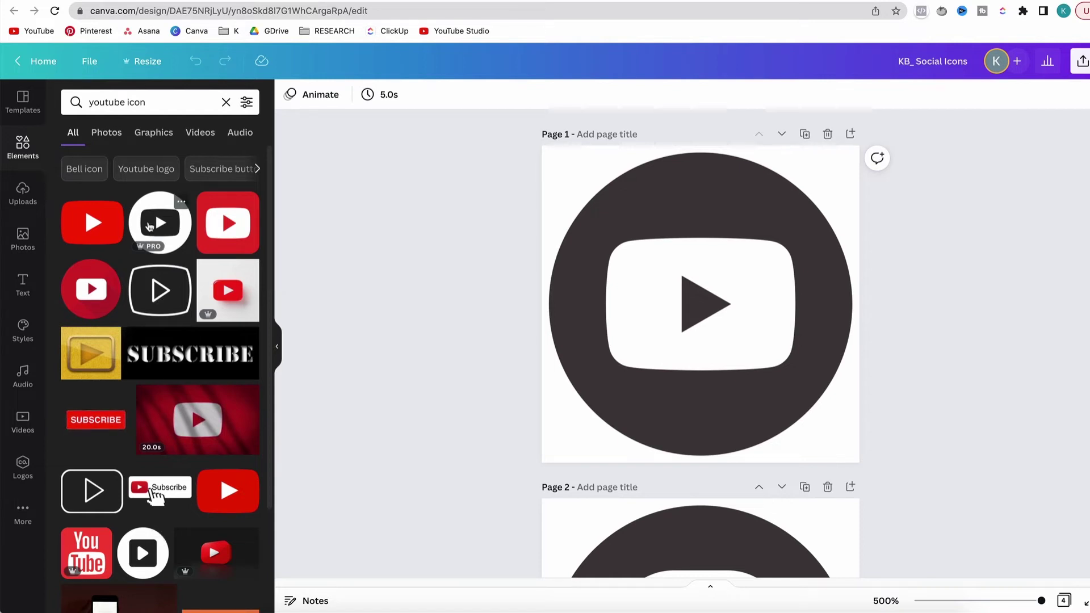
{"action": "scroll", "coordinate": [156, 328], "scroll_direction": "down", "scroll_amount": 2}
{"action": "scroll", "coordinate": [157, 328], "scroll_direction": "down", "scroll_amount": 2}
{"action": "scroll", "coordinate": [156, 341], "scroll_direction": "up", "scroll_amount": 2}
{"action": "scroll", "coordinate": [157, 341], "scroll_direction": "up", "scroll_amount": 2}
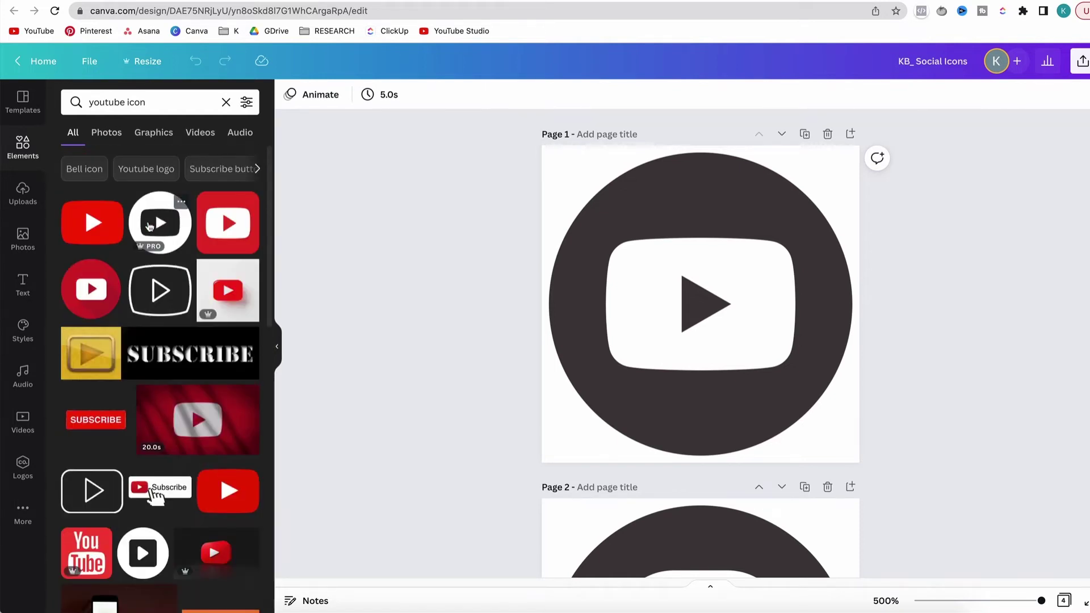
{"action": "double_click", "coordinate": [102, 101]}
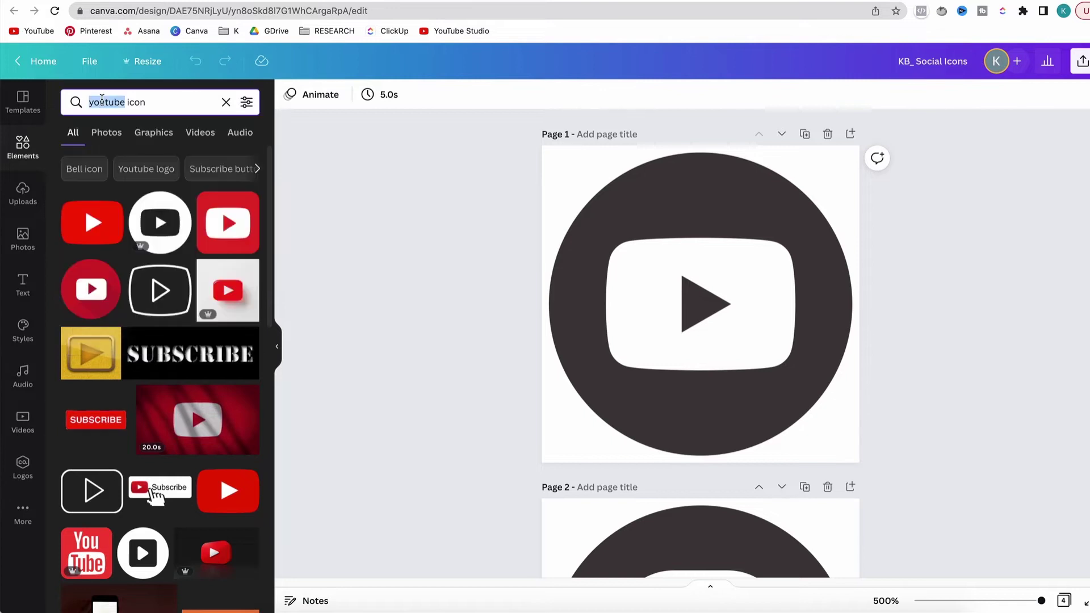
{"action": "type", "text": "instagram"}
{"action": "key", "text": "Return"}
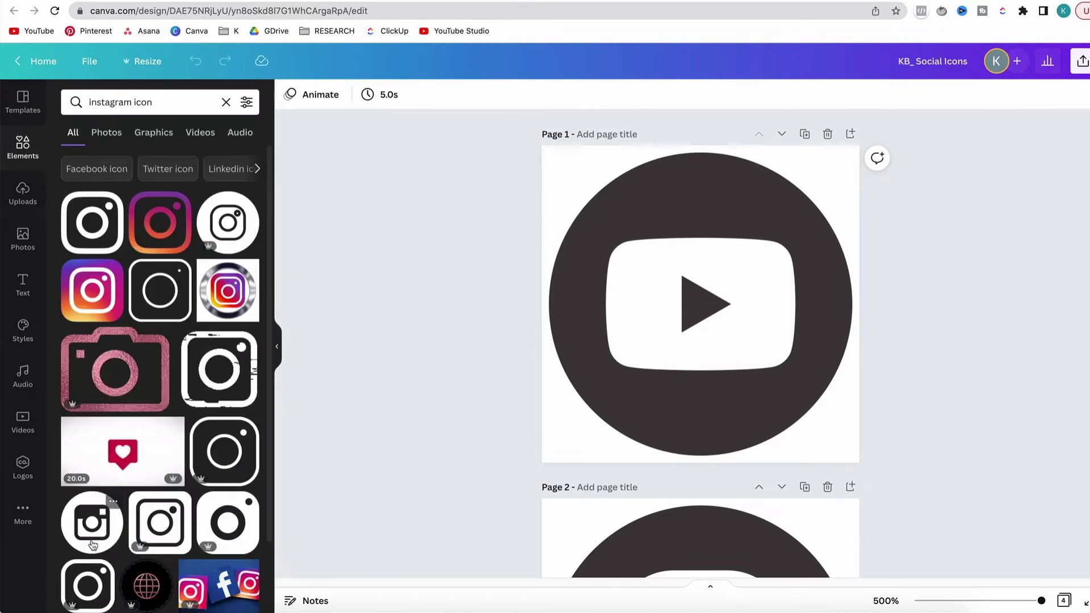
{"action": "mouse_move", "coordinate": [93, 521]}
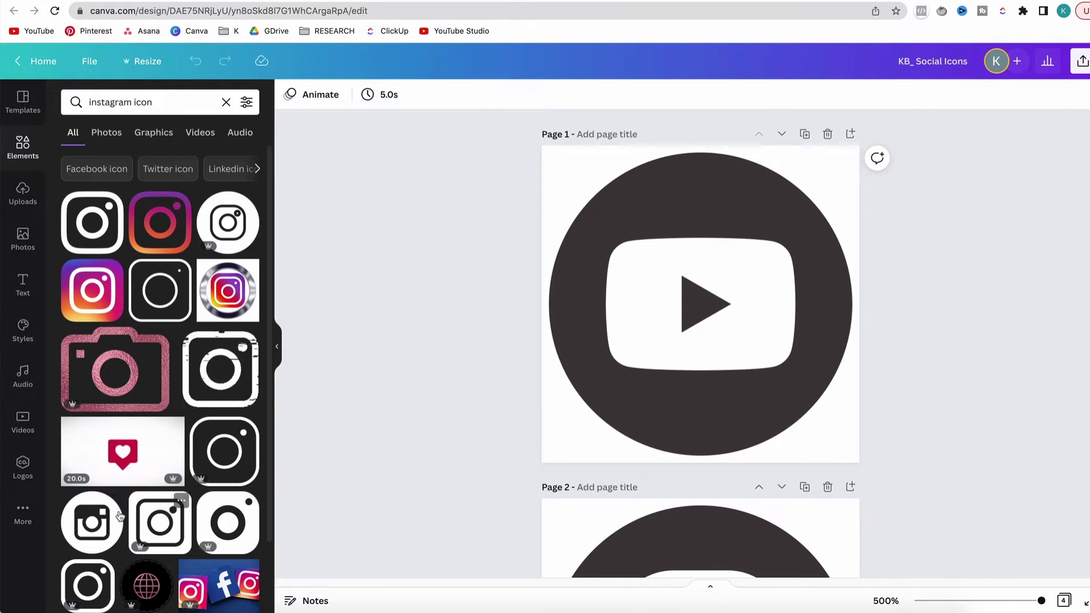
{"action": "scroll", "coordinate": [460, 320], "scroll_direction": "down", "scroll_amount": 5}
{"action": "scroll", "coordinate": [459, 316], "scroll_direction": "down", "scroll_amount": 1}
{"action": "left_click", "coordinate": [676, 234]}
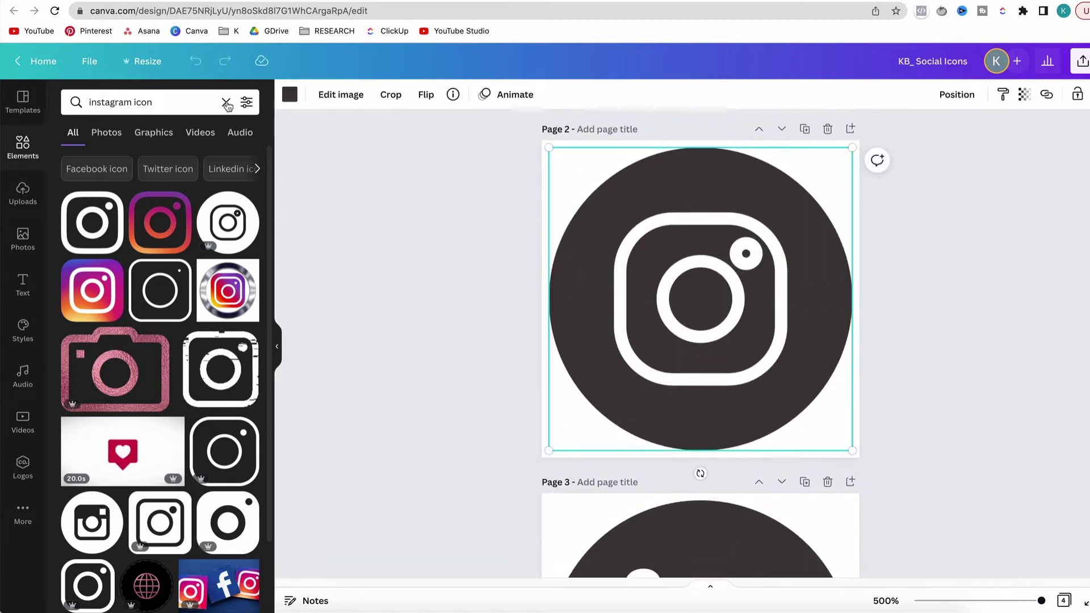
{"action": "left_click", "coordinate": [290, 95]}
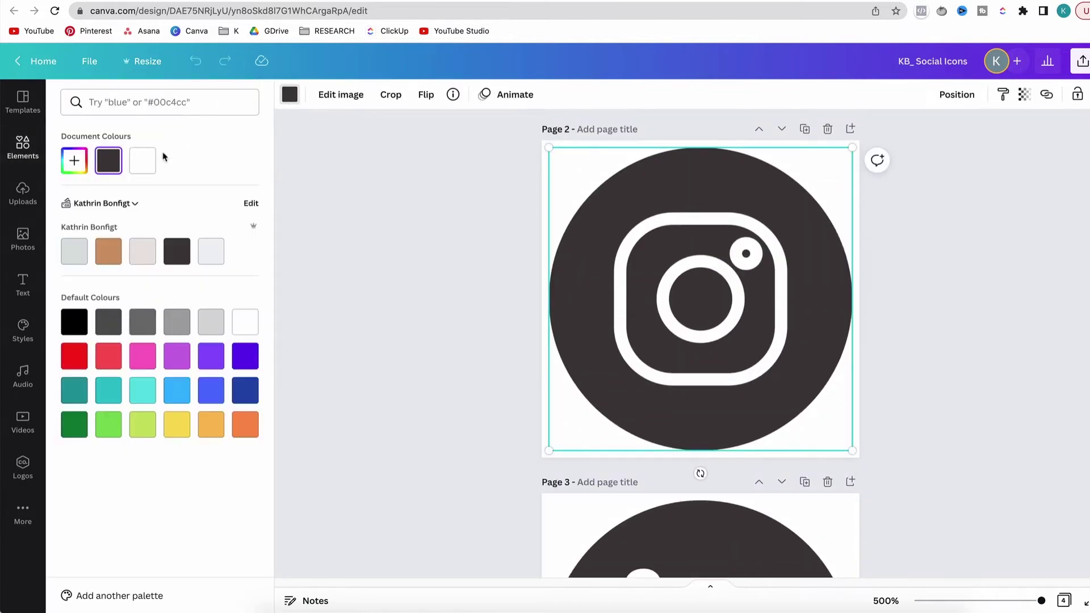
{"action": "key", "text": "Escape"}
{"action": "scroll", "coordinate": [472, 322], "scroll_direction": "down", "scroll_amount": 8}
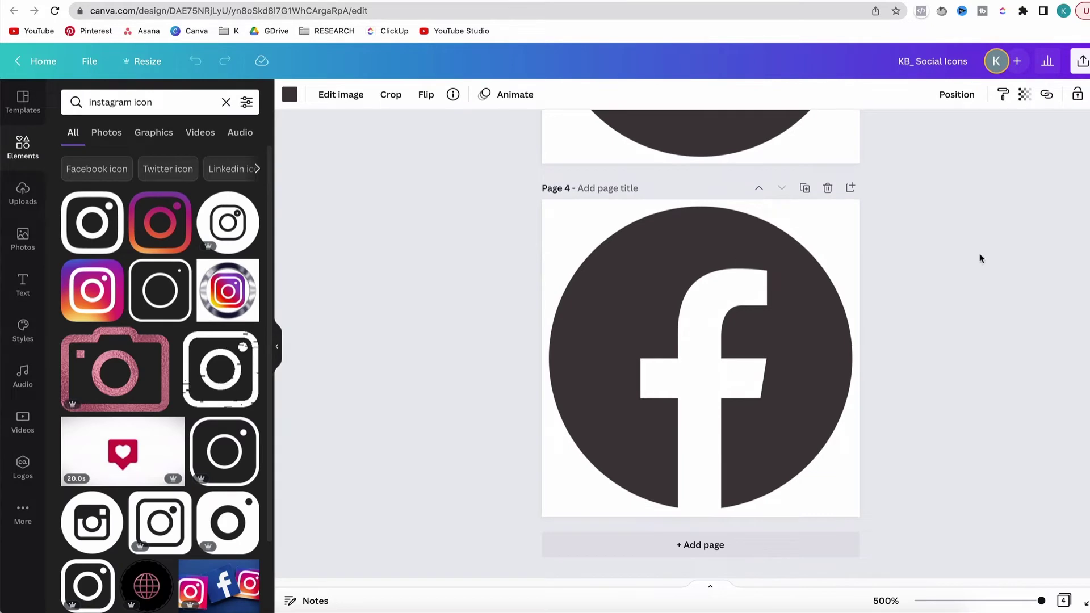
{"action": "scroll", "coordinate": [1007, 259], "scroll_direction": "up", "scroll_amount": 1}
{"action": "scroll", "coordinate": [1007, 259], "scroll_direction": "up", "scroll_amount": 3}
- Set the social icons download size to 50 × 50 px
{"action": "left_click", "coordinate": [1082, 61]}
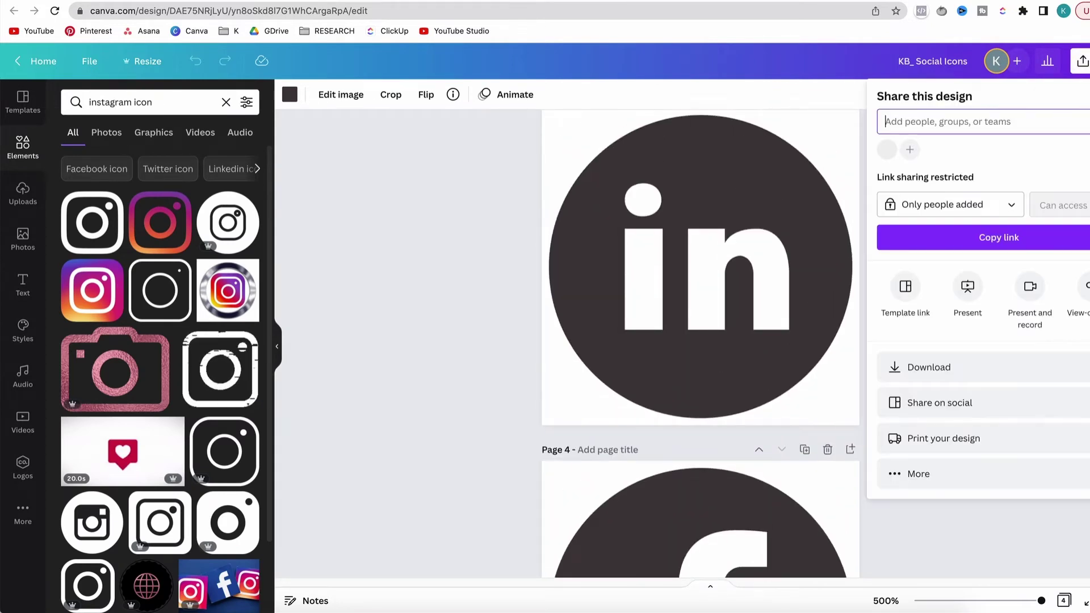
{"action": "left_click", "coordinate": [959, 368]}
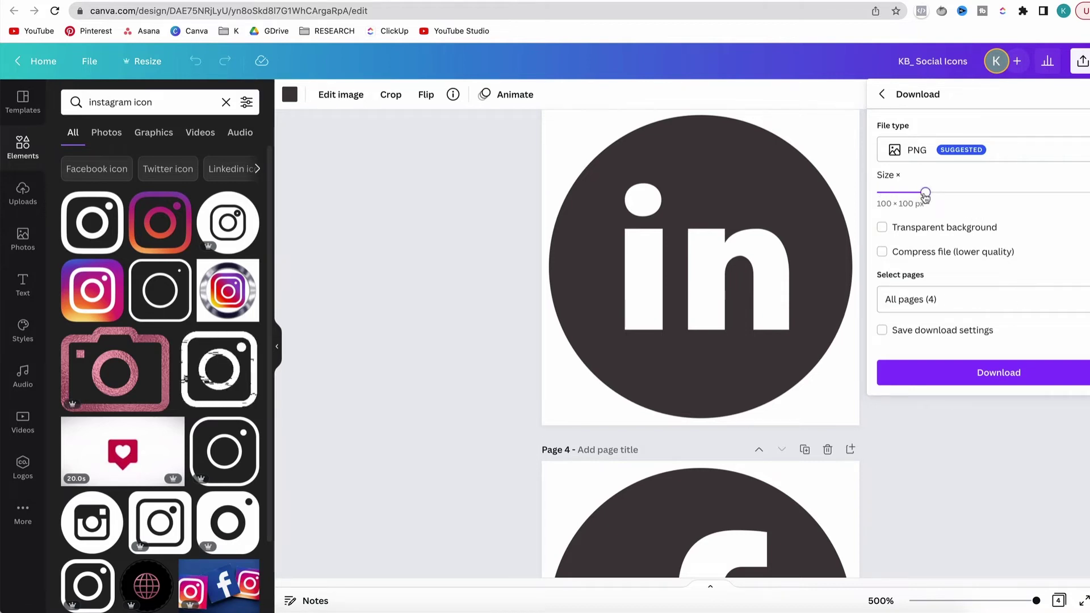
{"action": "left_click_drag", "start_coordinate": [924, 194], "coordinate": [891, 198]}
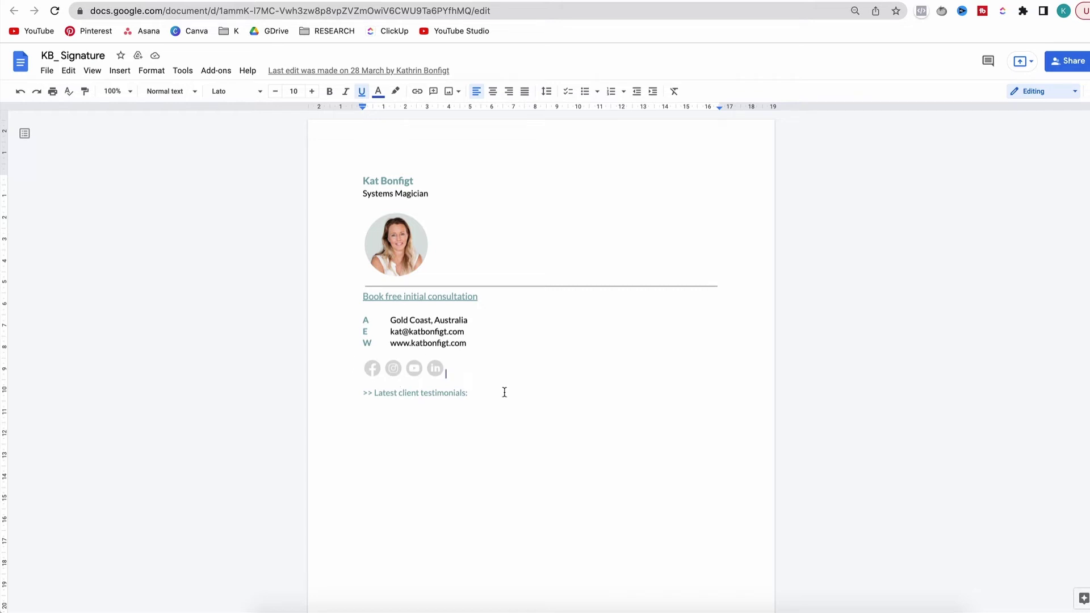
- Select the entire signature in the Google Doc for copying
{"action": "left_click_drag", "start_coordinate": [466, 297], "coordinate": [410, 295]}
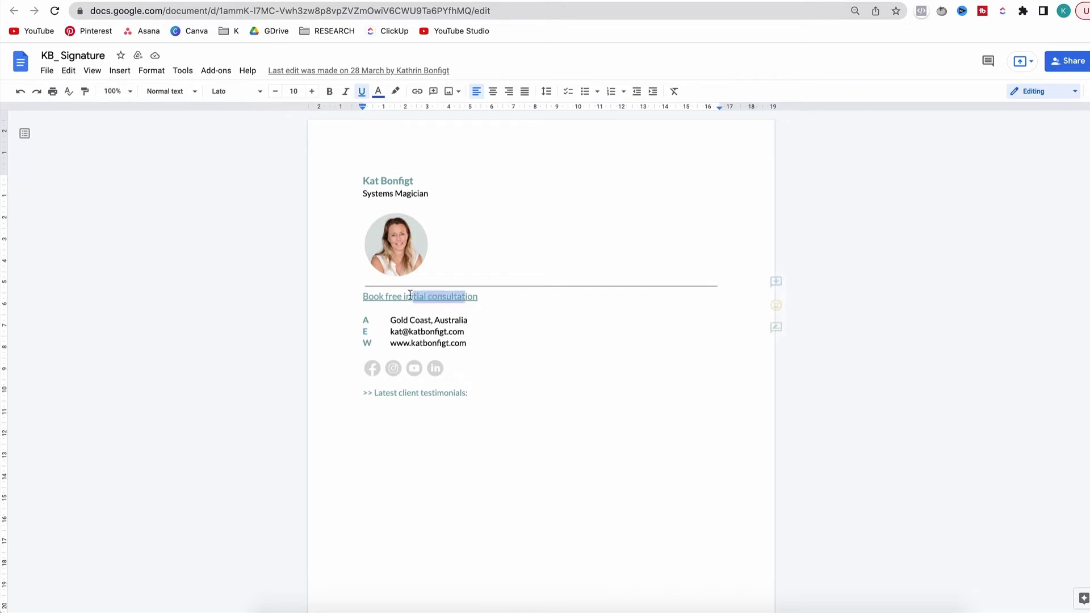
{"action": "left_click", "coordinate": [506, 370]}
{"action": "key", "text": "ctrl+a"}
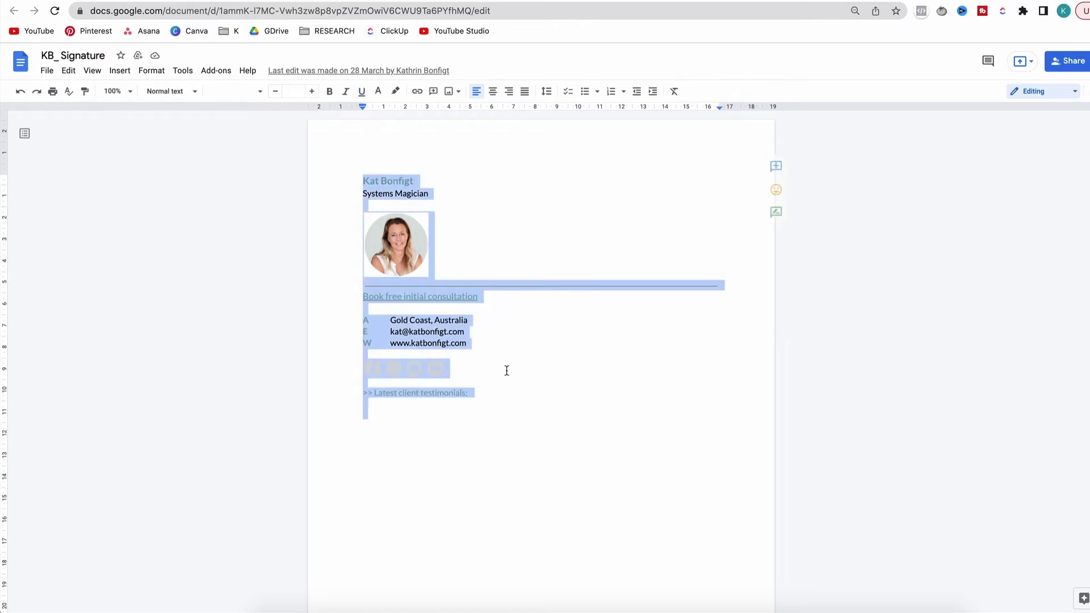
{"action": "left_click", "coordinate": [507, 363]}
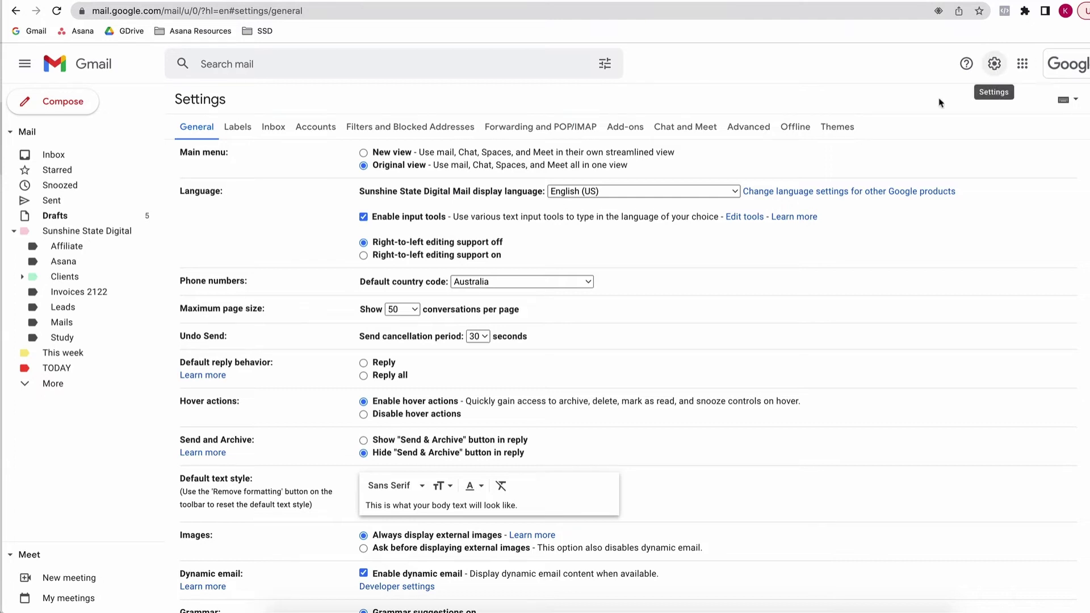
{"action": "scroll", "coordinate": [615, 268], "scroll_direction": "down", "scroll_amount": 5}
{"action": "scroll", "coordinate": [616, 267], "scroll_direction": "down", "scroll_amount": 5}
{"action": "scroll", "coordinate": [615, 268], "scroll_direction": "down", "scroll_amount": 3}
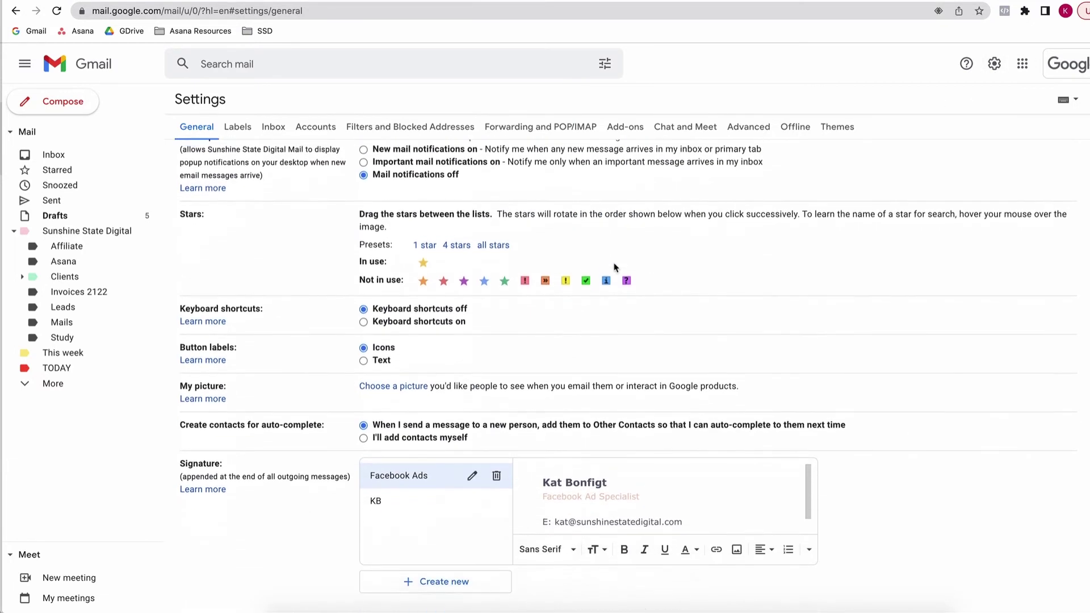
{"action": "scroll", "coordinate": [615, 268], "scroll_direction": "down", "scroll_amount": 3}
{"action": "scroll", "coordinate": [348, 219], "scroll_direction": "down", "scroll_amount": 1}
{"action": "scroll", "coordinate": [336, 220], "scroll_direction": "up", "scroll_amount": 1}
{"action": "scroll", "coordinate": [336, 218], "scroll_direction": "up", "scroll_amount": 1}
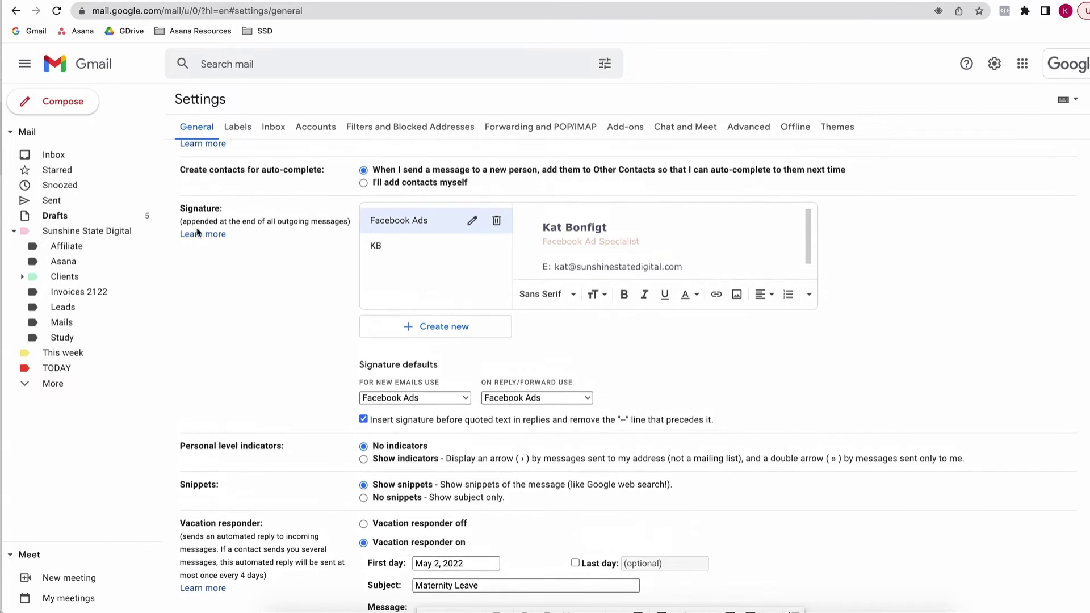
- Create a Gmail signature named 'Test' and paste the copied signature into it
{"action": "left_click", "coordinate": [417, 327]}
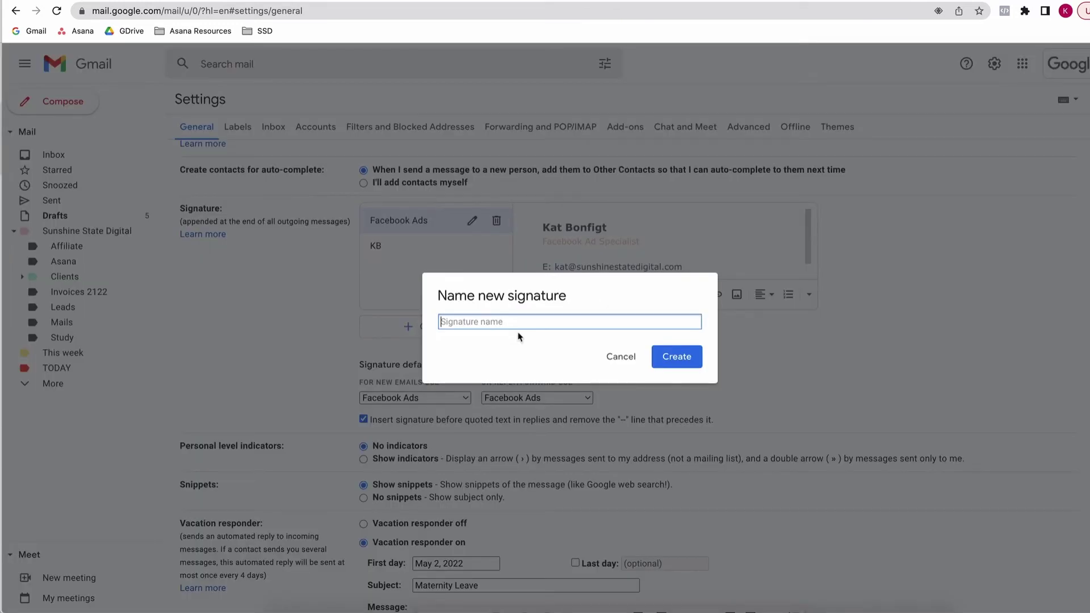
{"action": "type", "text": "Test"}
{"action": "key", "text": "Return"}
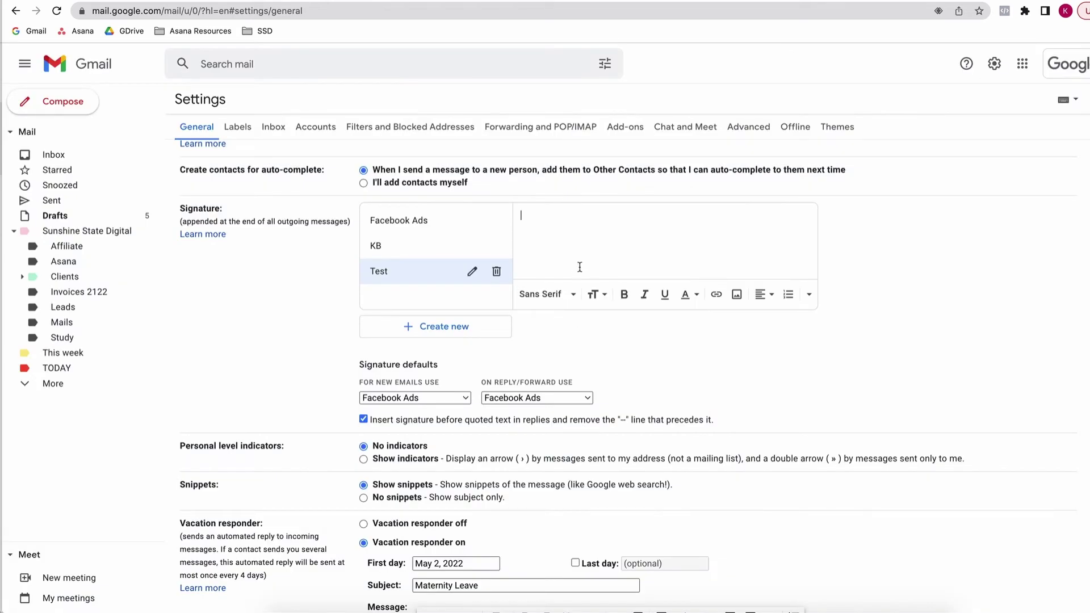
{"action": "key", "text": "ctrl+v"}
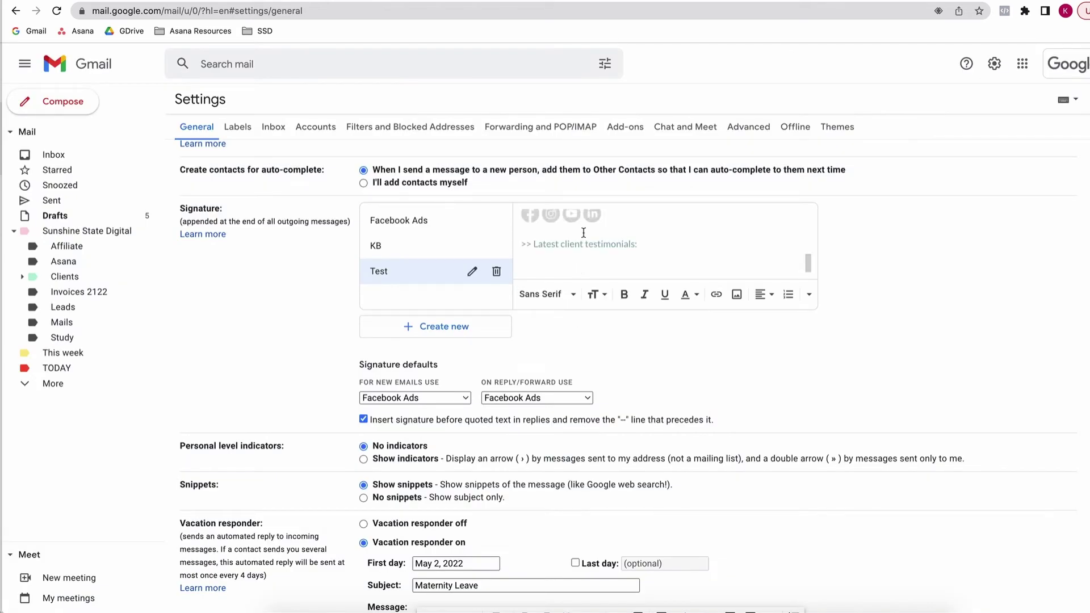
{"action": "scroll", "coordinate": [584, 233], "scroll_direction": "up", "scroll_amount": 10}
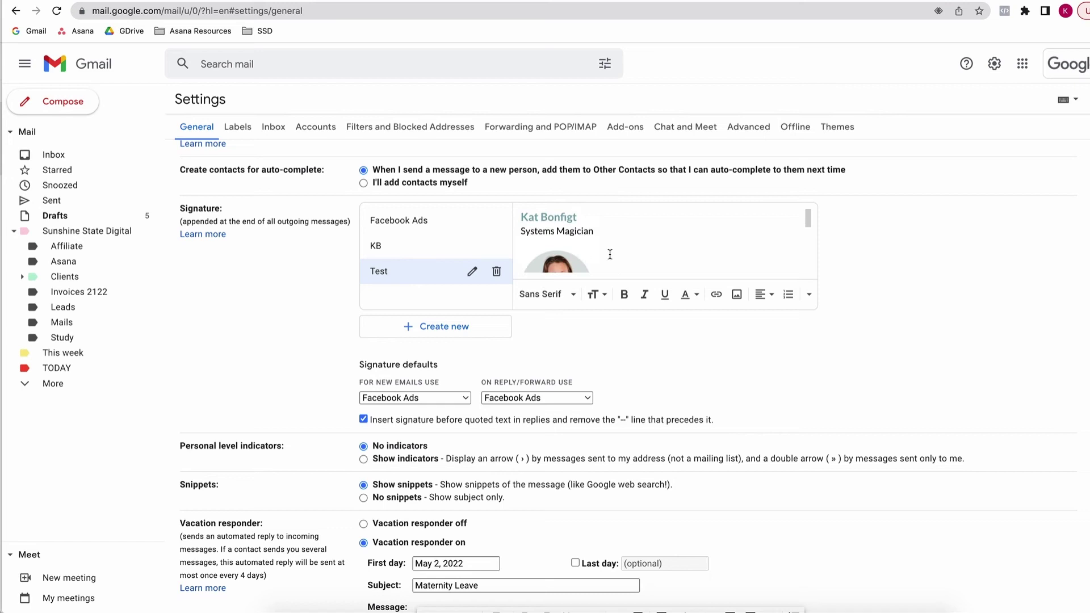
{"action": "scroll", "coordinate": [616, 246], "scroll_direction": "down", "scroll_amount": 2}
{"action": "scroll", "coordinate": [615, 246], "scroll_direction": "down", "scroll_amount": 2}
{"action": "scroll", "coordinate": [616, 245], "scroll_direction": "down", "scroll_amount": 1}
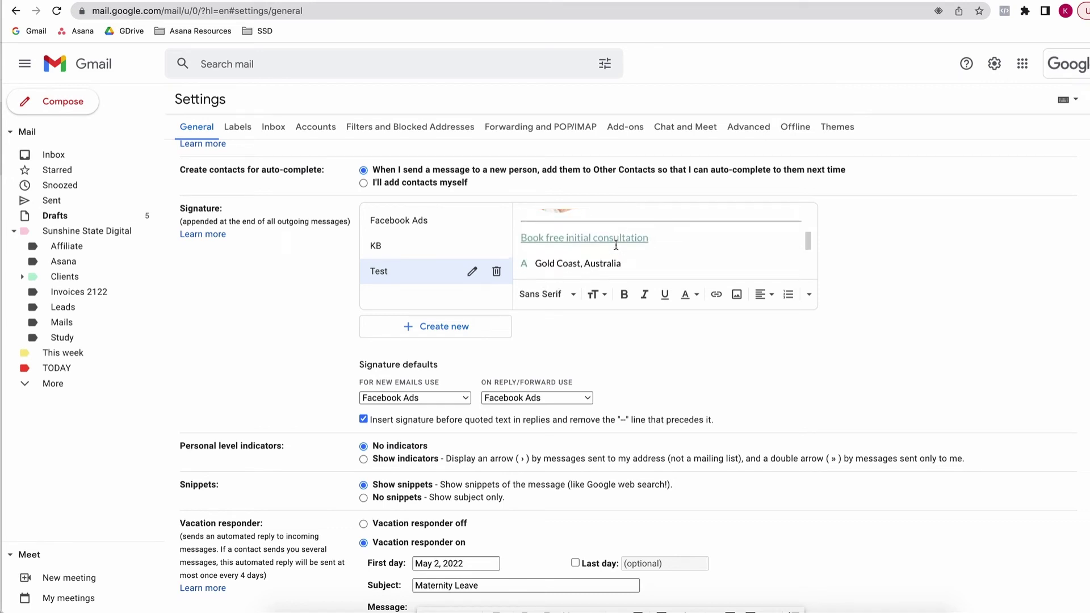
{"action": "triple_click", "coordinate": [618, 235]}
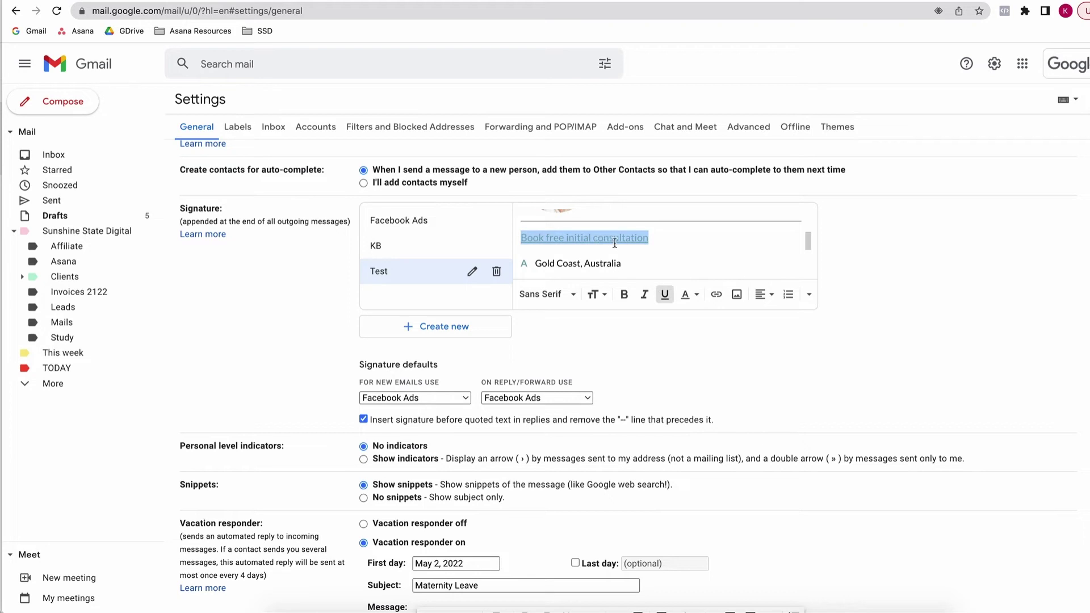
{"action": "left_click", "coordinate": [716, 293]}
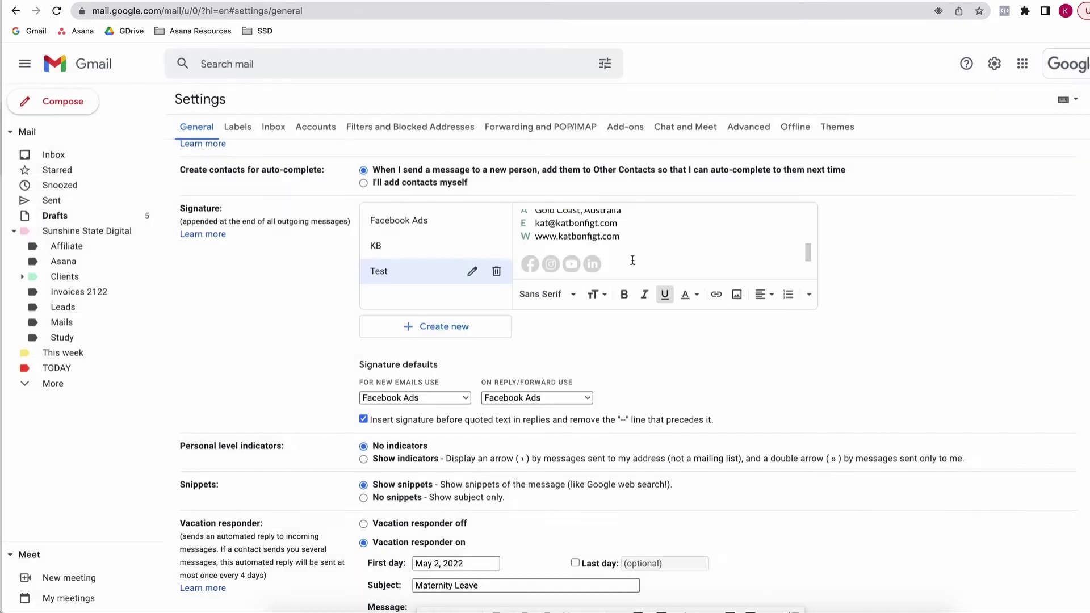
{"action": "key", "text": "Escape"}
{"action": "left_click", "coordinate": [532, 253]}
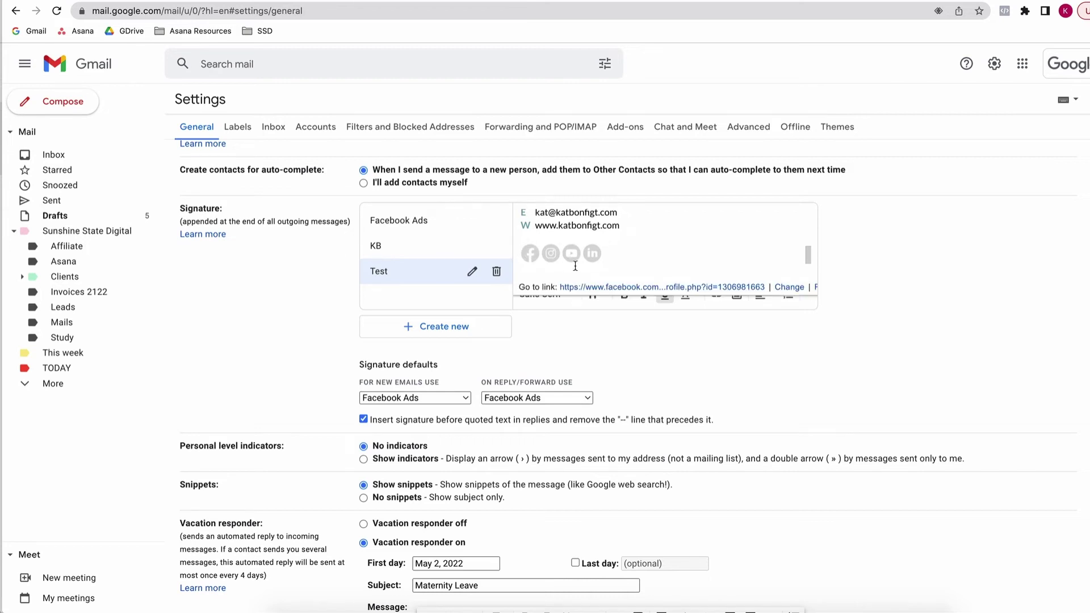
{"action": "left_click", "coordinate": [528, 252]}
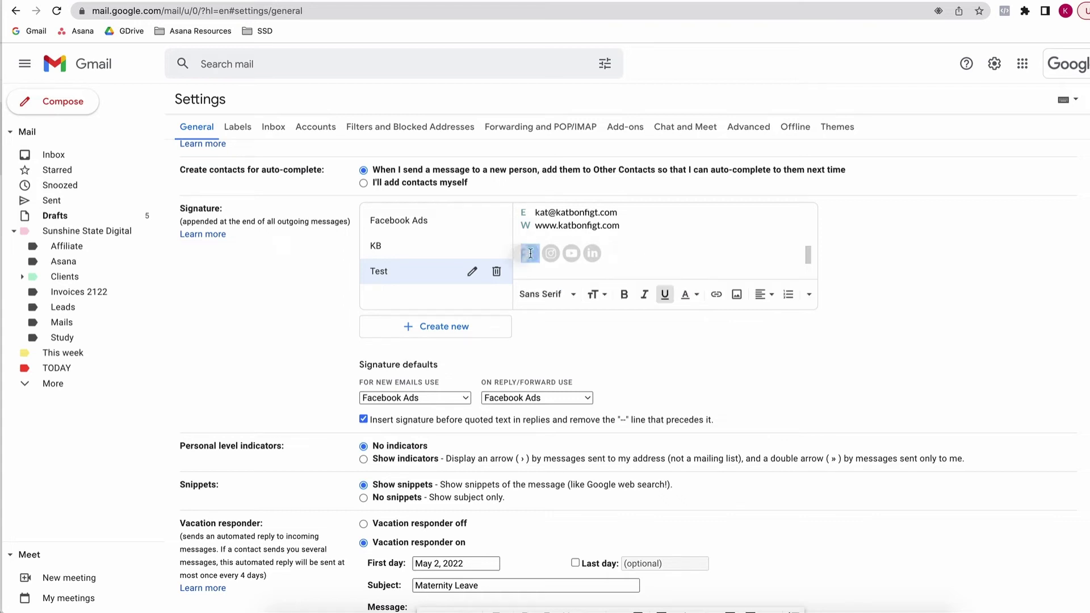
{"action": "left_click", "coordinate": [716, 295]}
{"action": "left_click", "coordinate": [717, 296]}
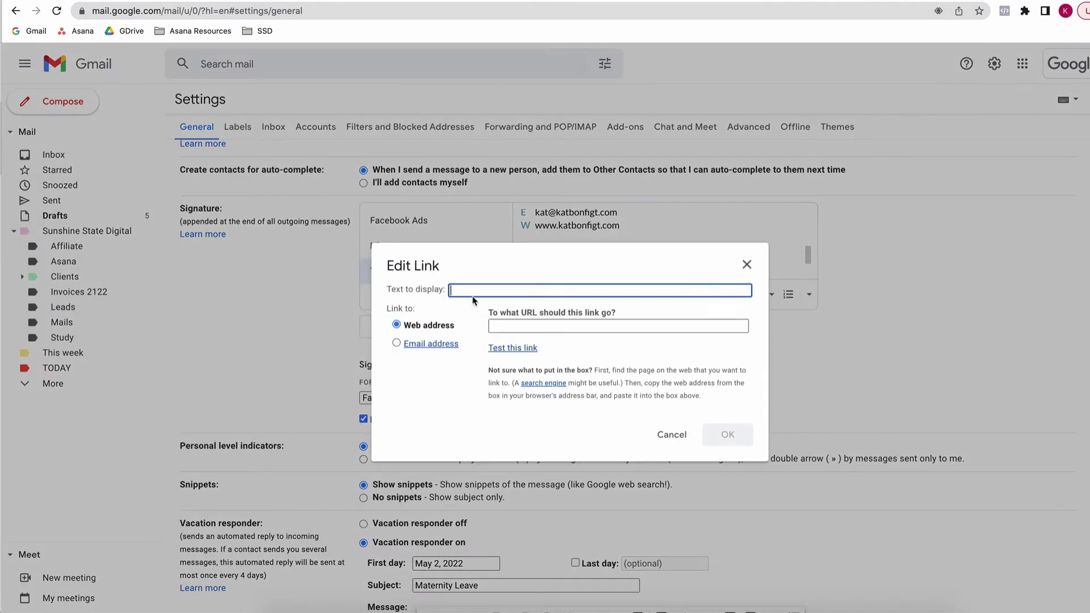
{"action": "left_click", "coordinate": [746, 265]}
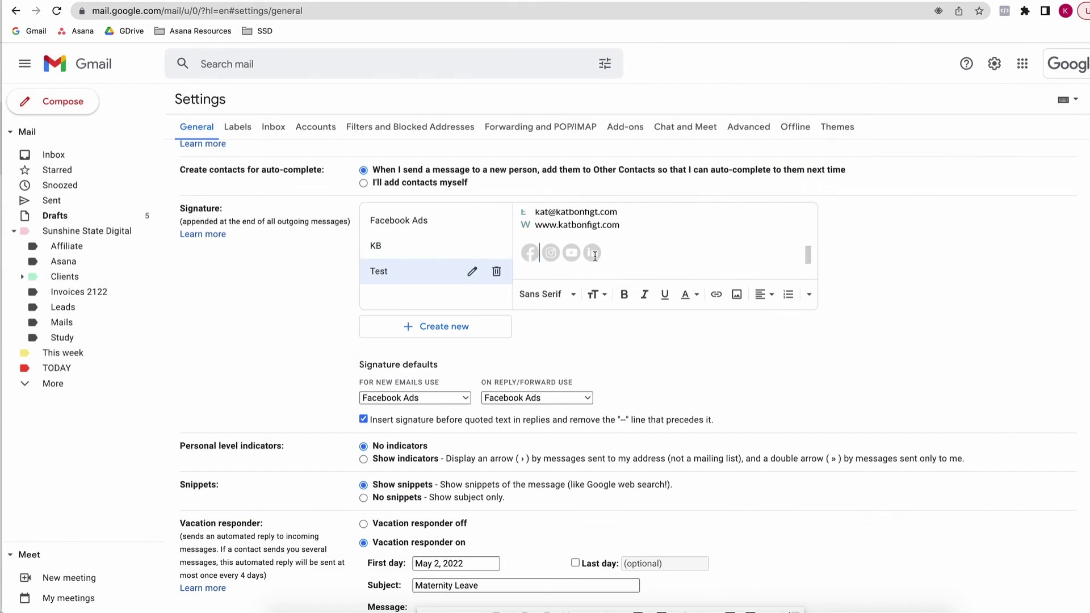
{"action": "scroll", "coordinate": [594, 256], "scroll_direction": "down", "scroll_amount": 1}
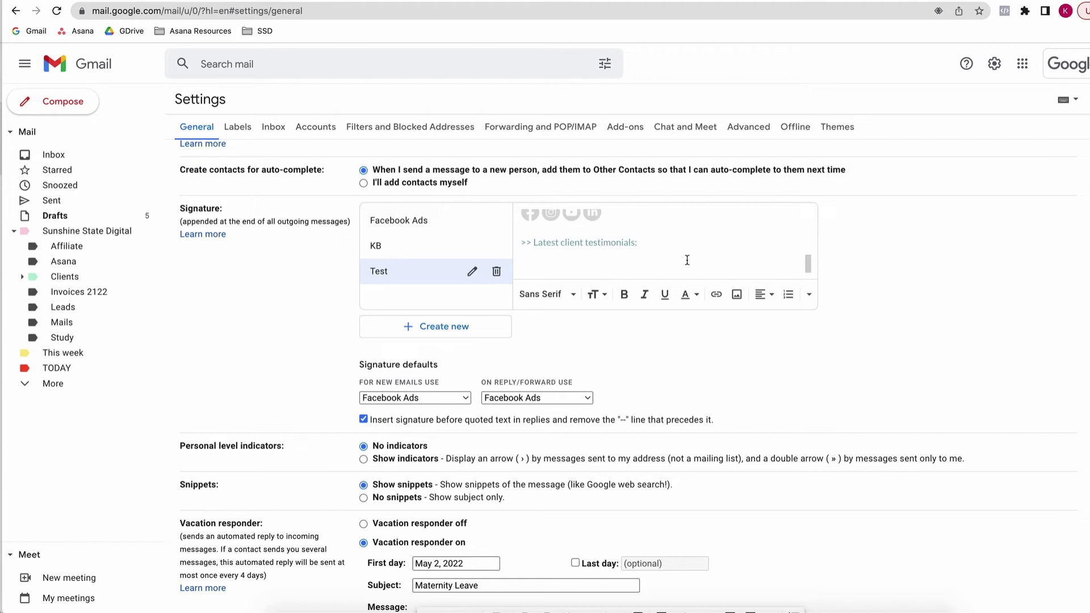
{"action": "scroll", "coordinate": [686, 260], "scroll_direction": "up", "scroll_amount": 1}
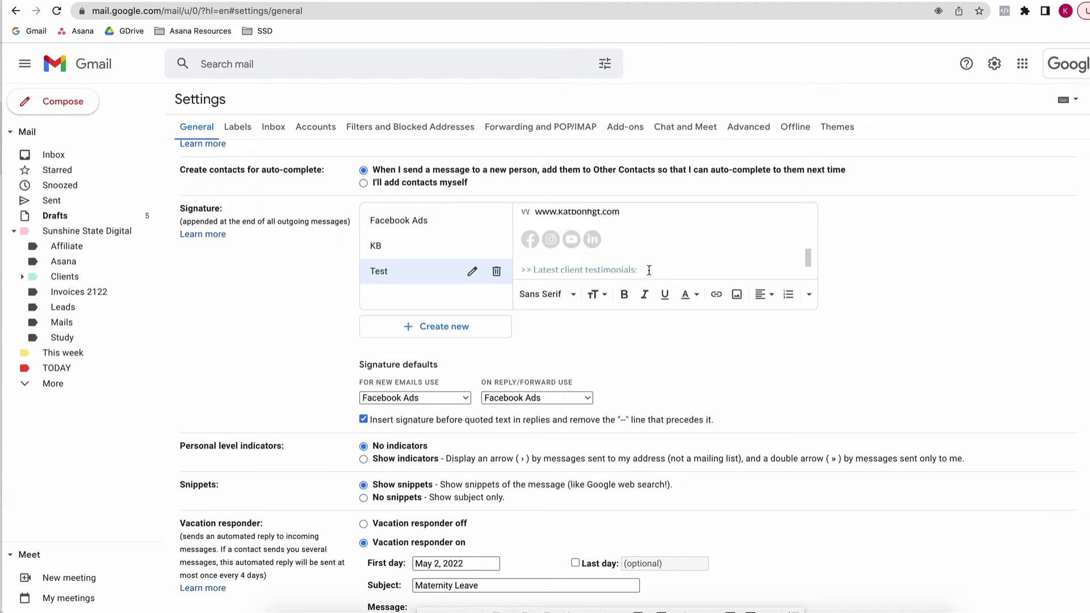
{"action": "scroll", "coordinate": [647, 256], "scroll_direction": "up", "scroll_amount": 5}
{"action": "left_click", "coordinate": [585, 212]}
- Review the name's text colour options and turn the email address into a link
{"action": "left_click_drag", "start_coordinate": [584, 217], "coordinate": [520, 216]}
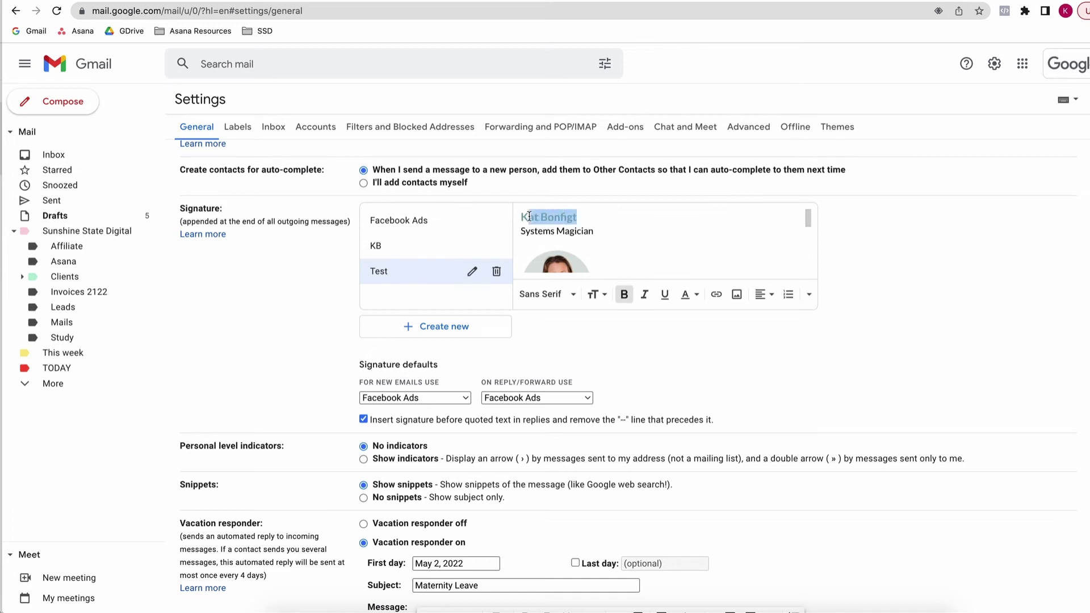
{"action": "left_click", "coordinate": [689, 298]}
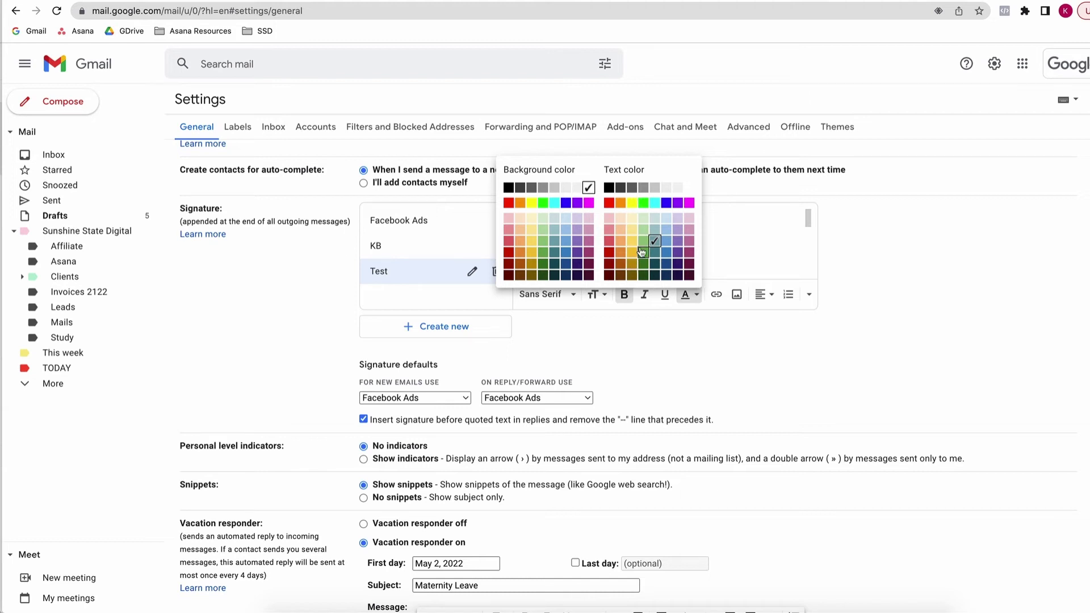
{"action": "left_click", "coordinate": [788, 235]}
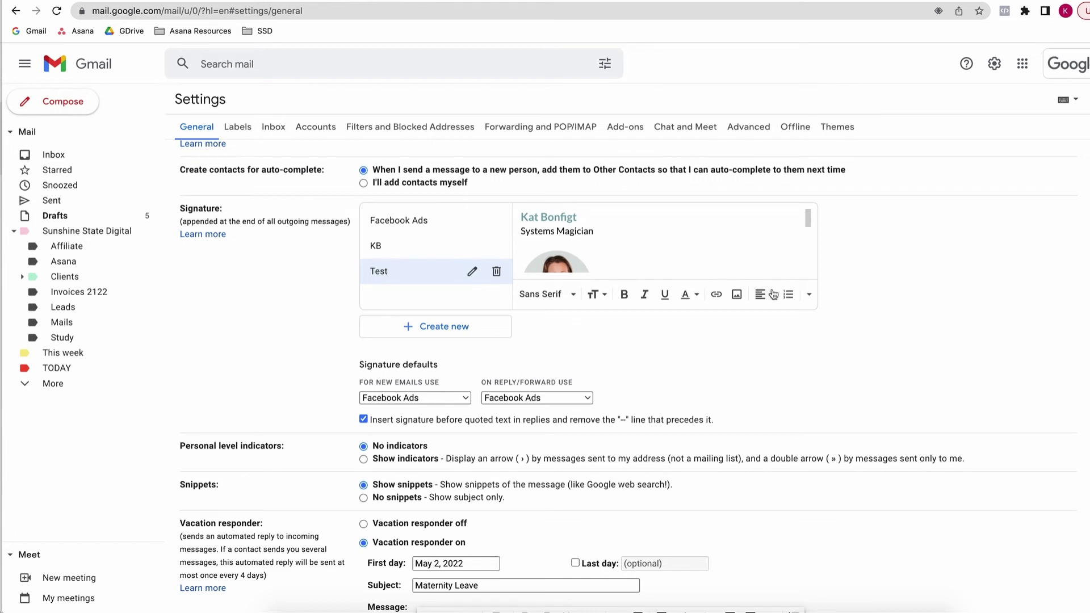
{"action": "scroll", "coordinate": [620, 250], "scroll_direction": "down", "scroll_amount": 5}
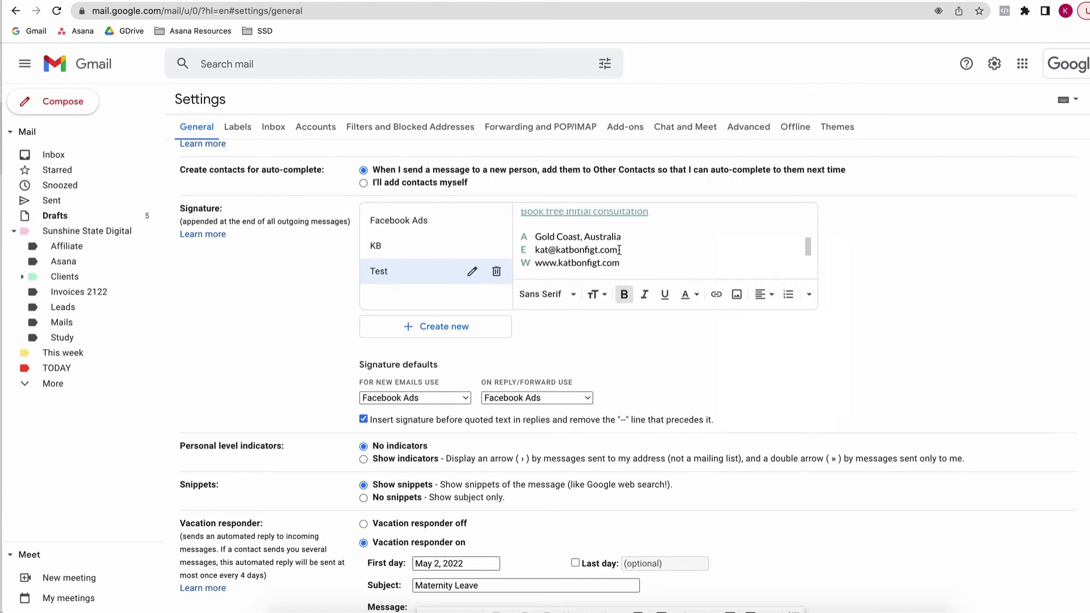
{"action": "left_click_drag", "start_coordinate": [621, 249], "coordinate": [539, 247]}
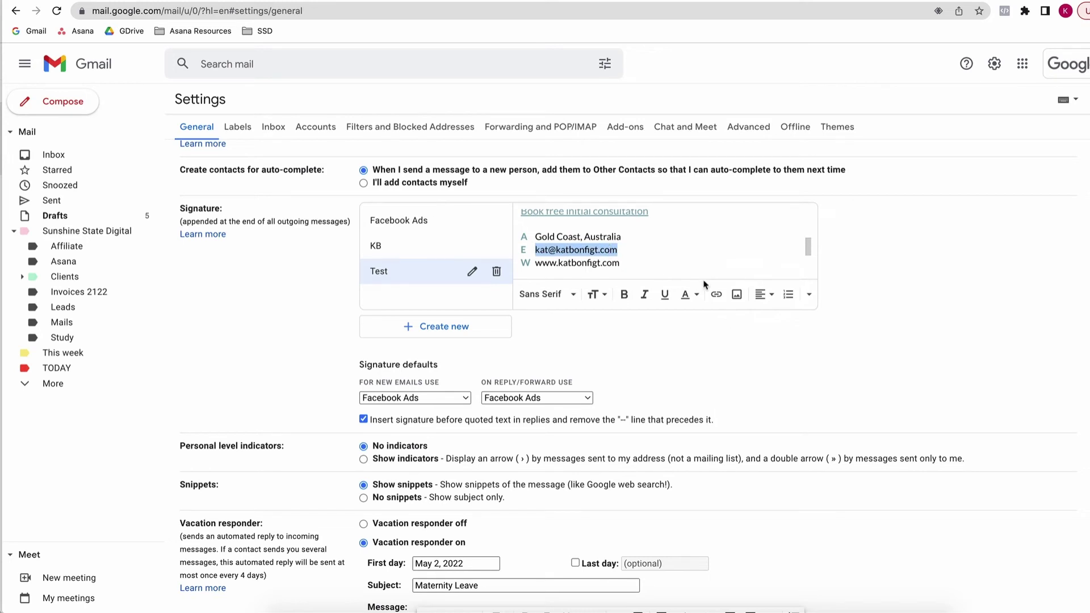
{"action": "left_click", "coordinate": [715, 294]}
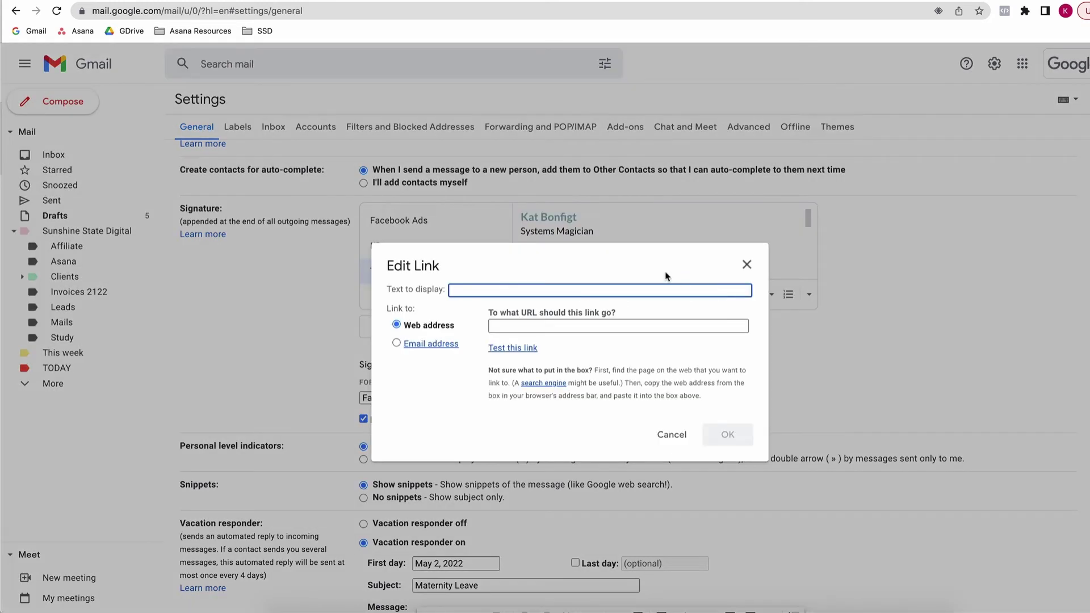
{"action": "key", "text": "Return"}
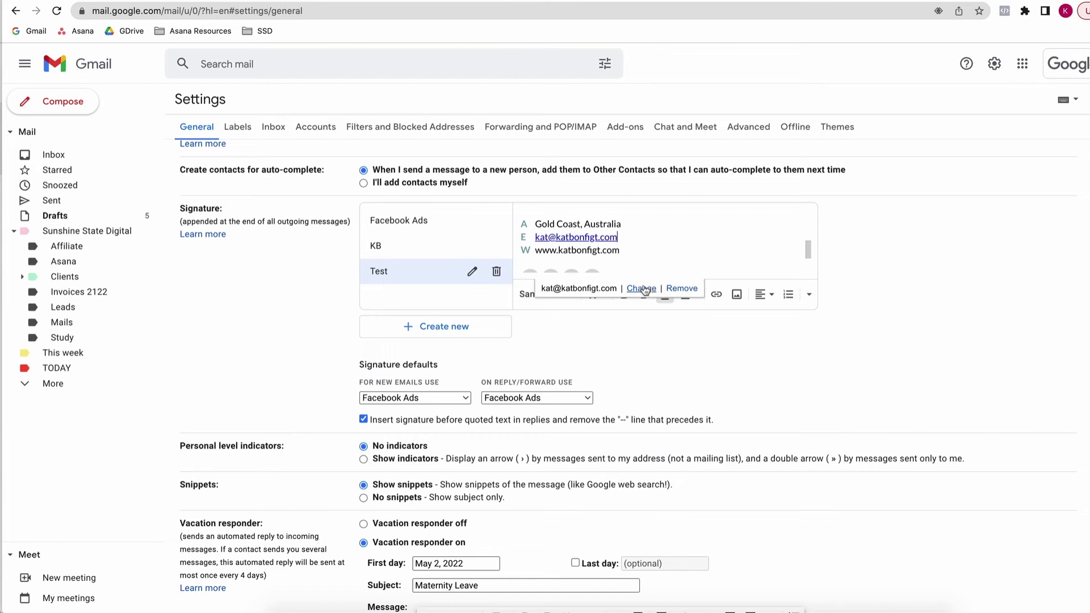
- Link the website address and change its URL to https
{"action": "left_click", "coordinate": [653, 247]}
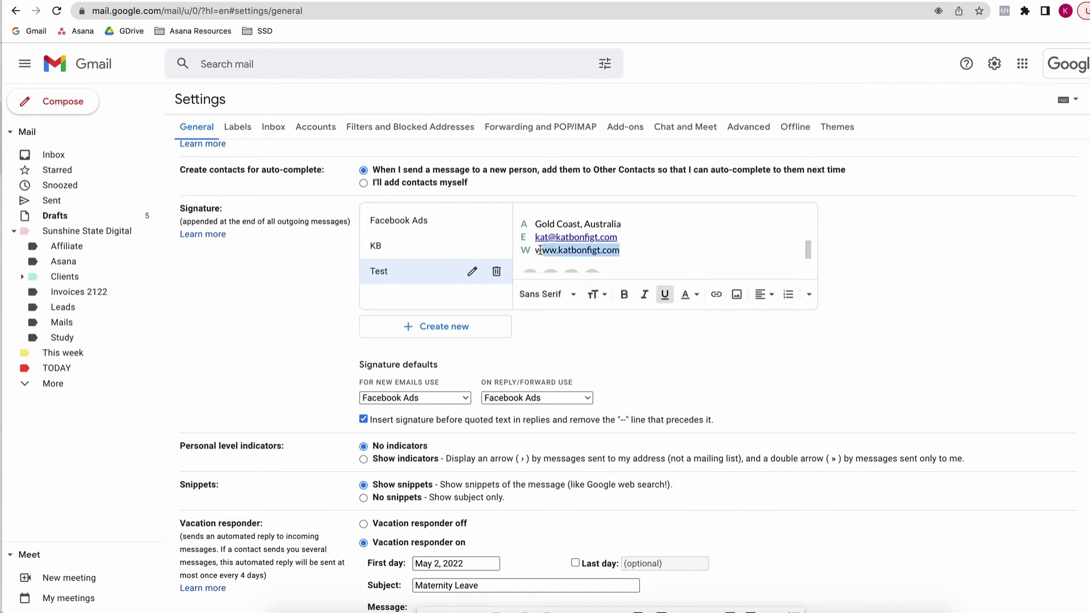
{"action": "left_click_drag", "start_coordinate": [626, 248], "coordinate": [534, 250]}
{"action": "left_click", "coordinate": [716, 293]}
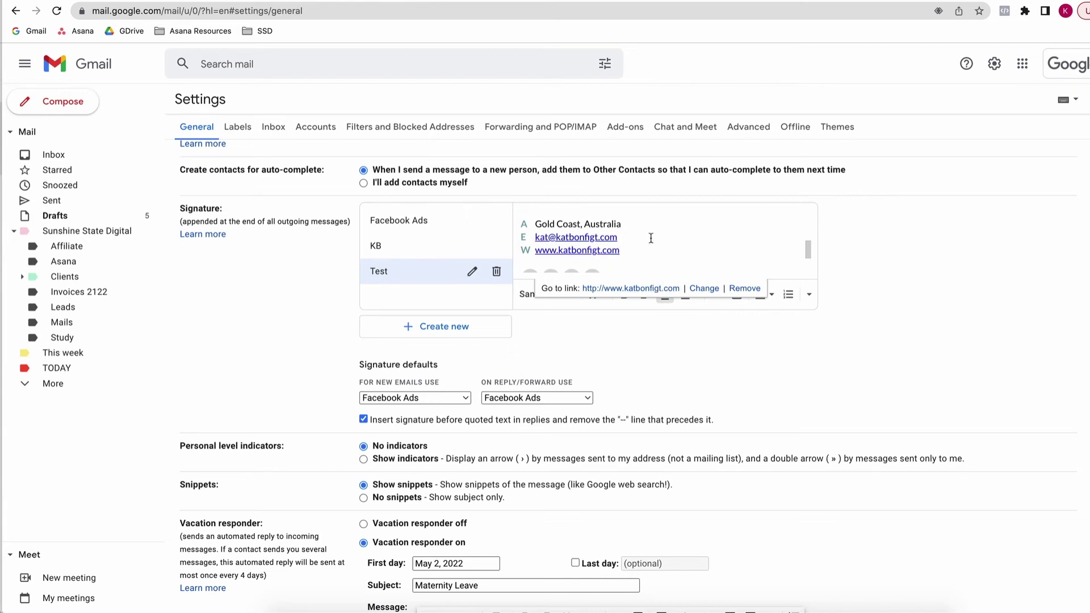
{"action": "left_click", "coordinate": [704, 288]}
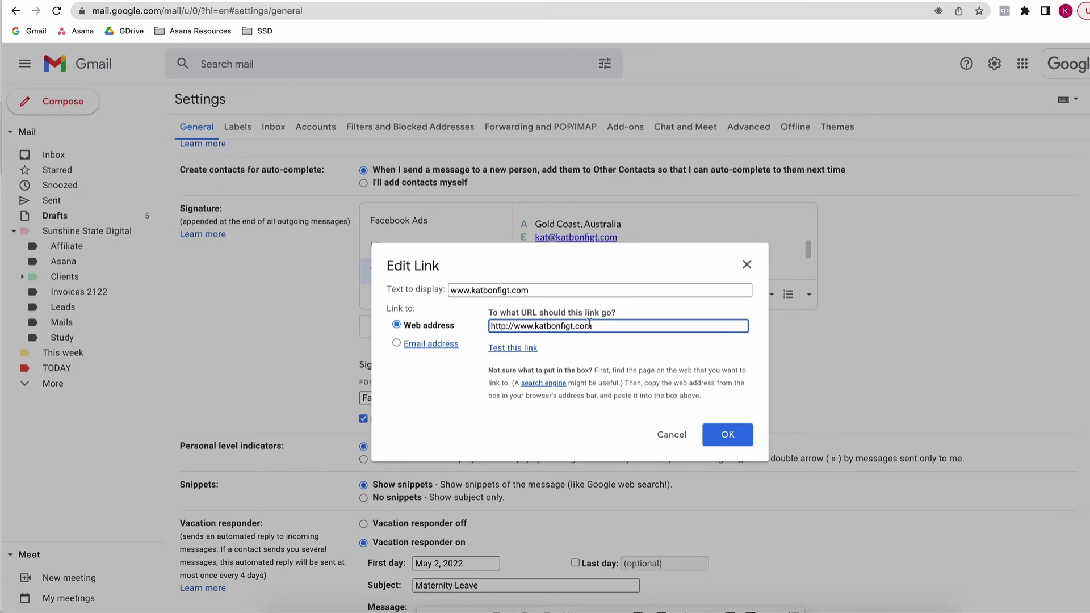
{"action": "left_click", "coordinate": [512, 325]}
{"action": "key", "text": "BackSpace"}
{"action": "type", "text": "s"}
{"action": "left_click", "coordinate": [737, 437]}
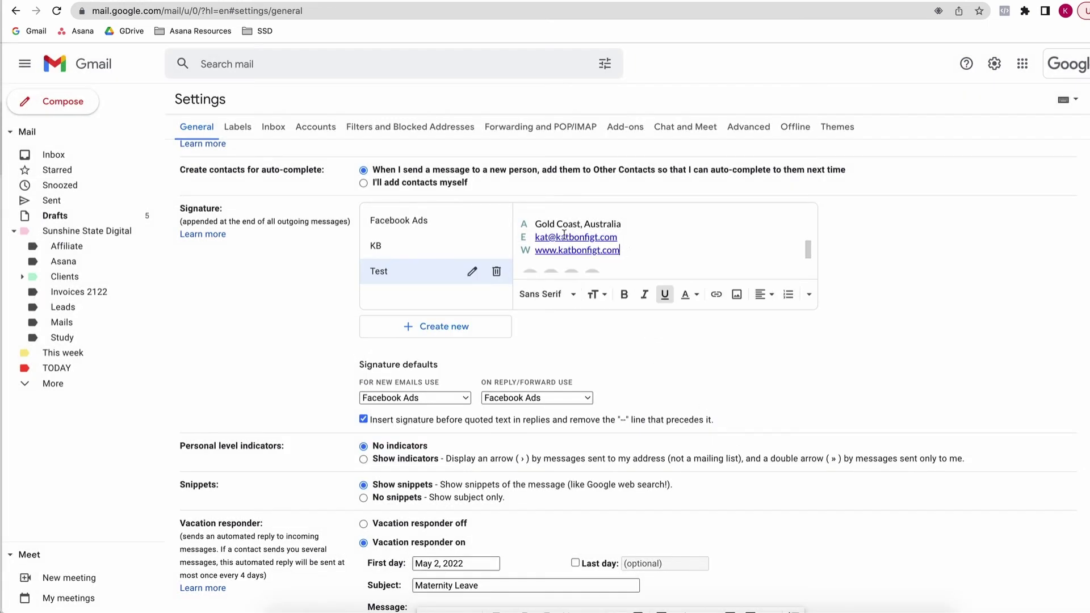
- Apply a new text colour to the email link
{"action": "left_click_drag", "start_coordinate": [620, 250], "coordinate": [538, 252]}
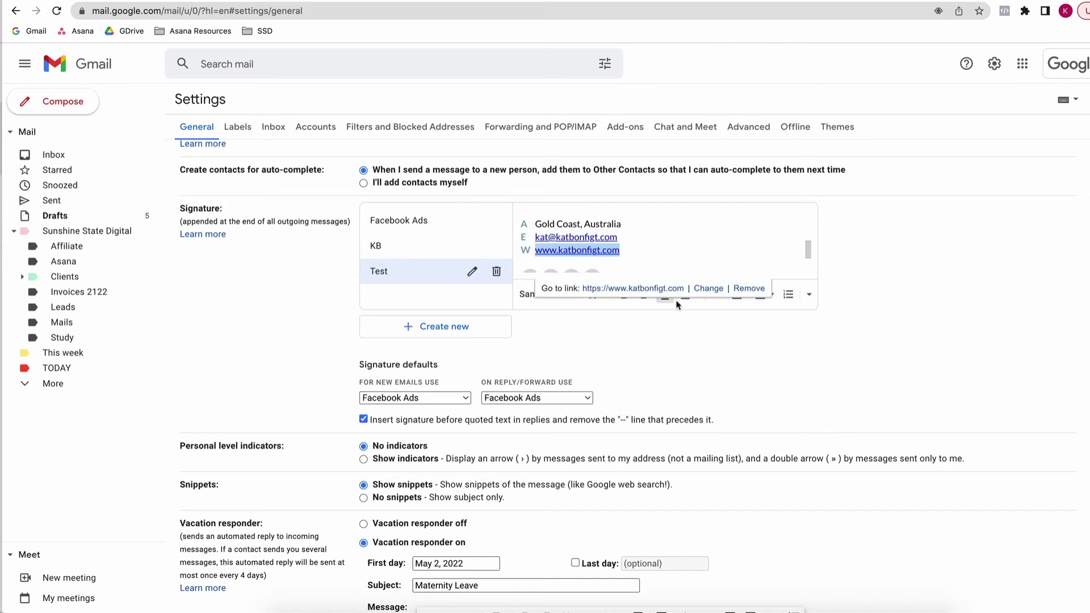
{"action": "left_click", "coordinate": [624, 230]}
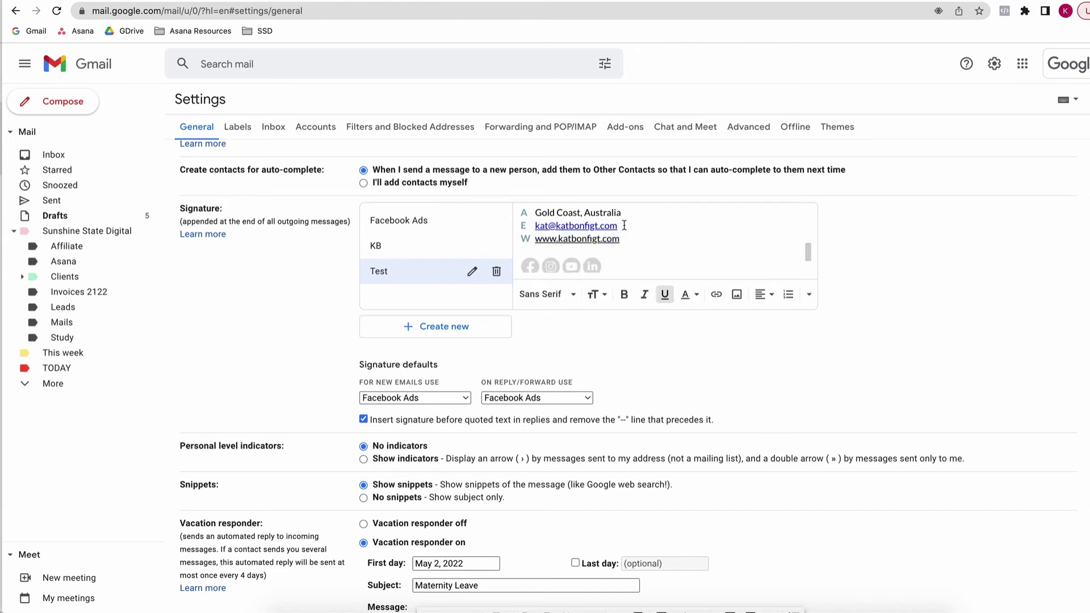
{"action": "left_click_drag", "start_coordinate": [624, 226], "coordinate": [540, 224]}
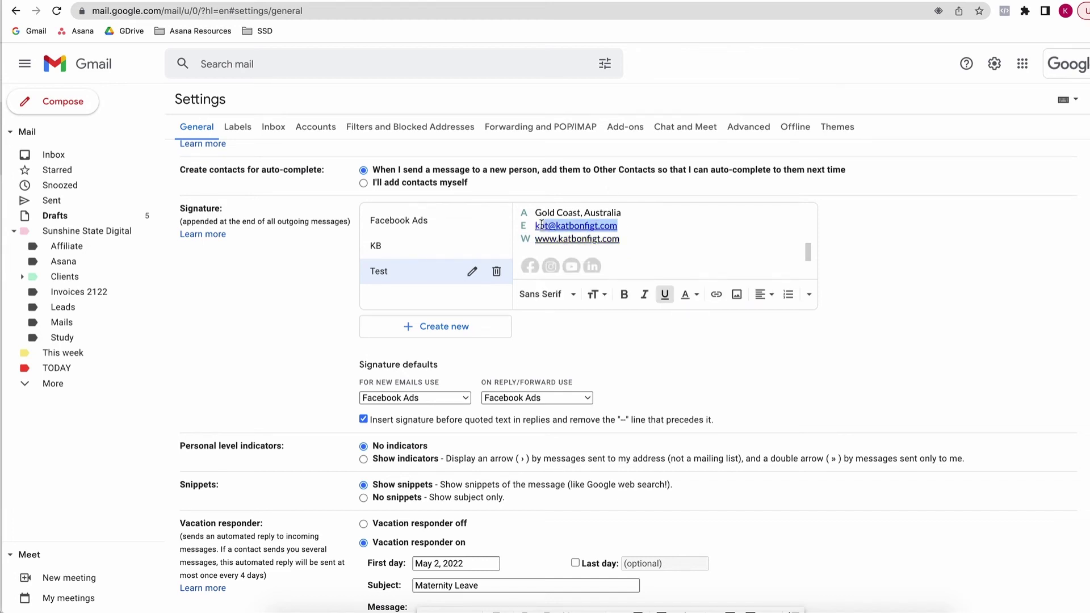
{"action": "left_click", "coordinate": [684, 302]}
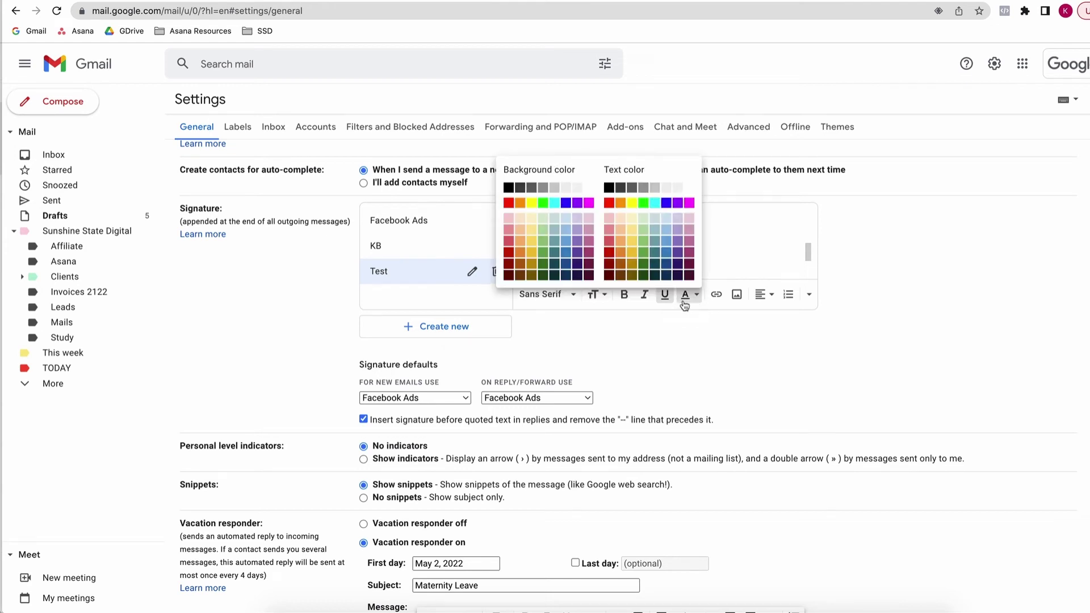
{"action": "left_click", "coordinate": [609, 189]}
{"action": "left_click", "coordinate": [717, 240]}
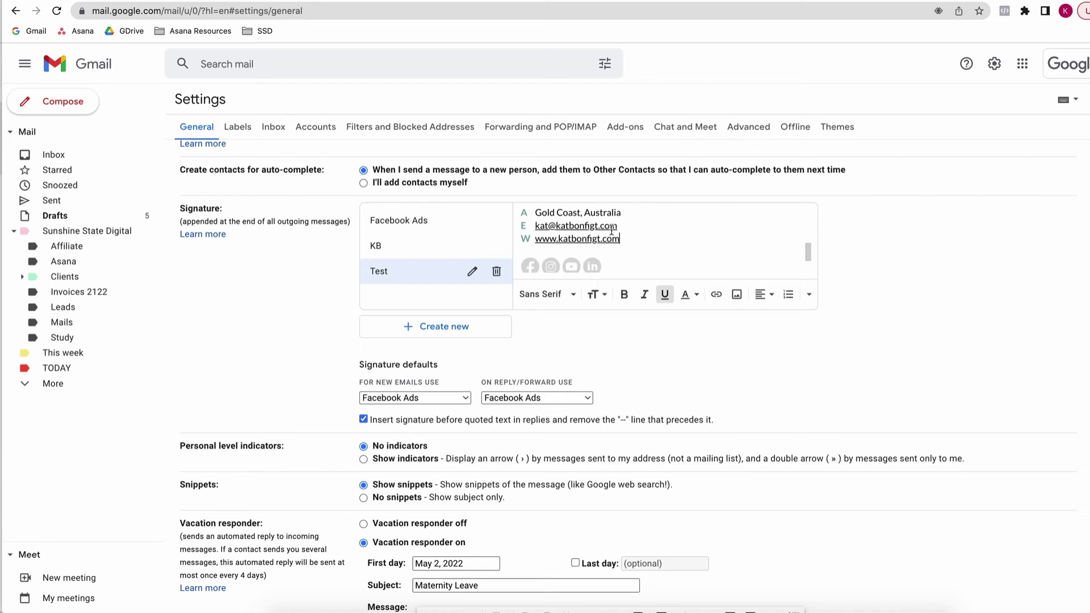
{"action": "scroll", "coordinate": [611, 231], "scroll_direction": "up", "scroll_amount": 2}
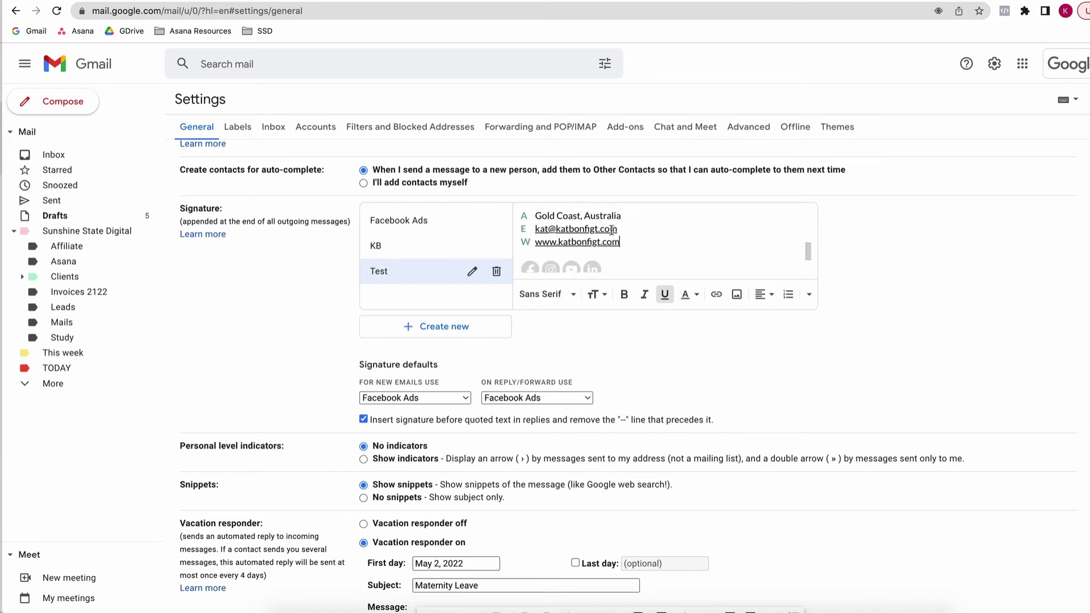
{"action": "scroll", "coordinate": [611, 229], "scroll_direction": "down", "scroll_amount": 2}
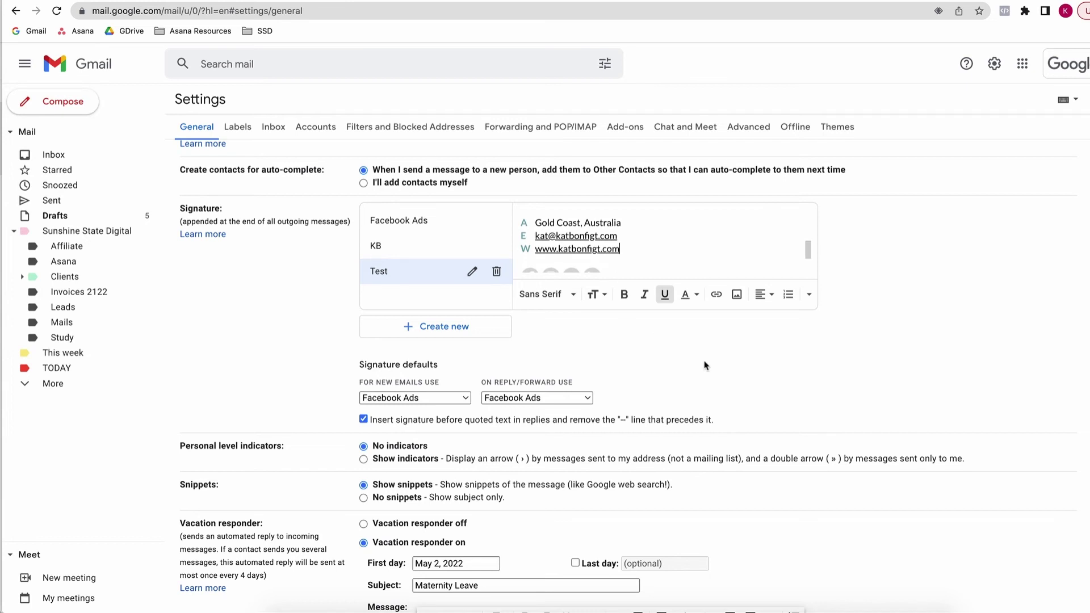
{"action": "scroll", "coordinate": [704, 367], "scroll_direction": "down", "scroll_amount": 3}
- Save the signature changes and insert the Test signature into the open draft
{"action": "left_click", "coordinate": [610, 551]}
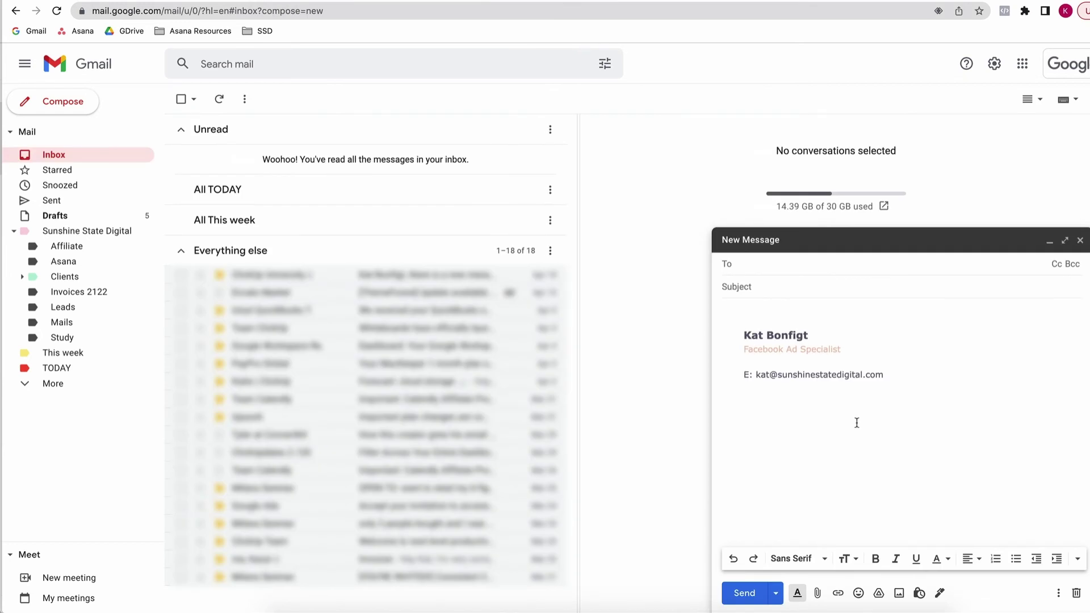
{"action": "left_click", "coordinate": [939, 593]}
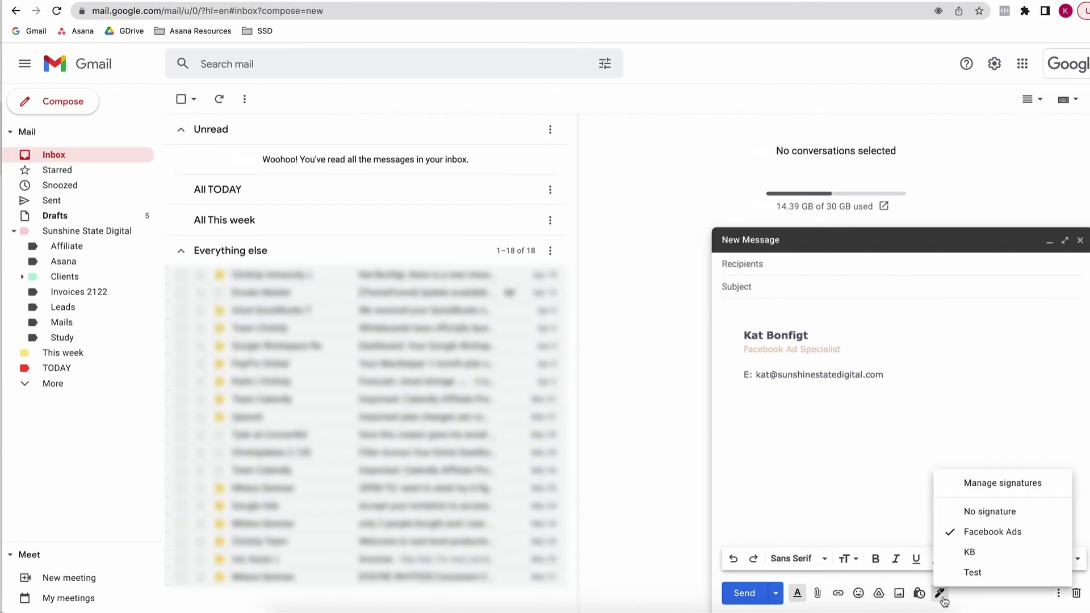
{"action": "left_click", "coordinate": [980, 575]}
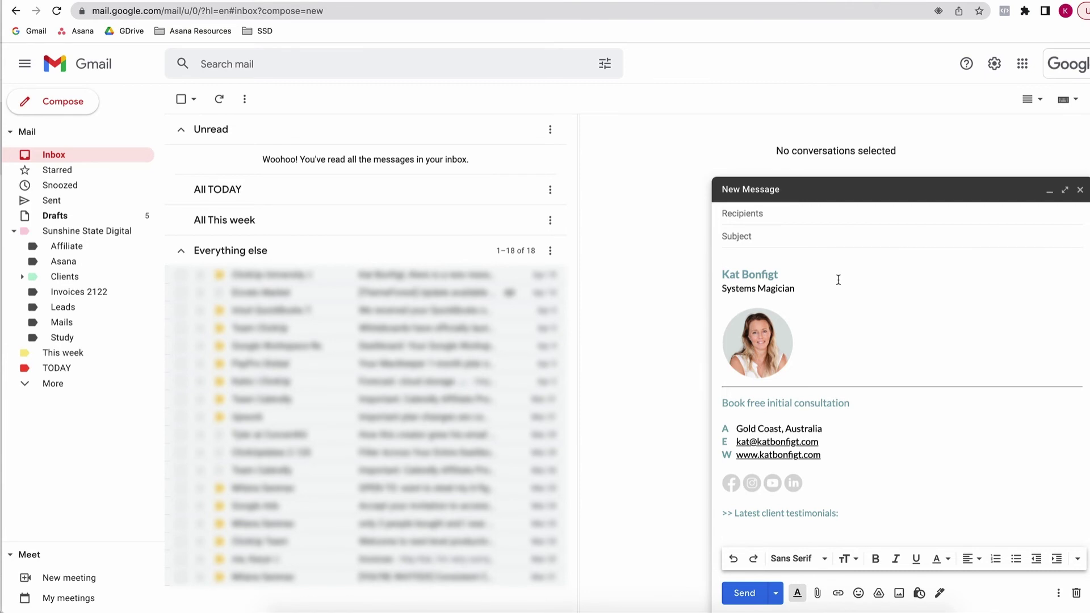
{"action": "scroll", "coordinate": [512, 430], "scroll_direction": "down", "scroll_amount": 1}
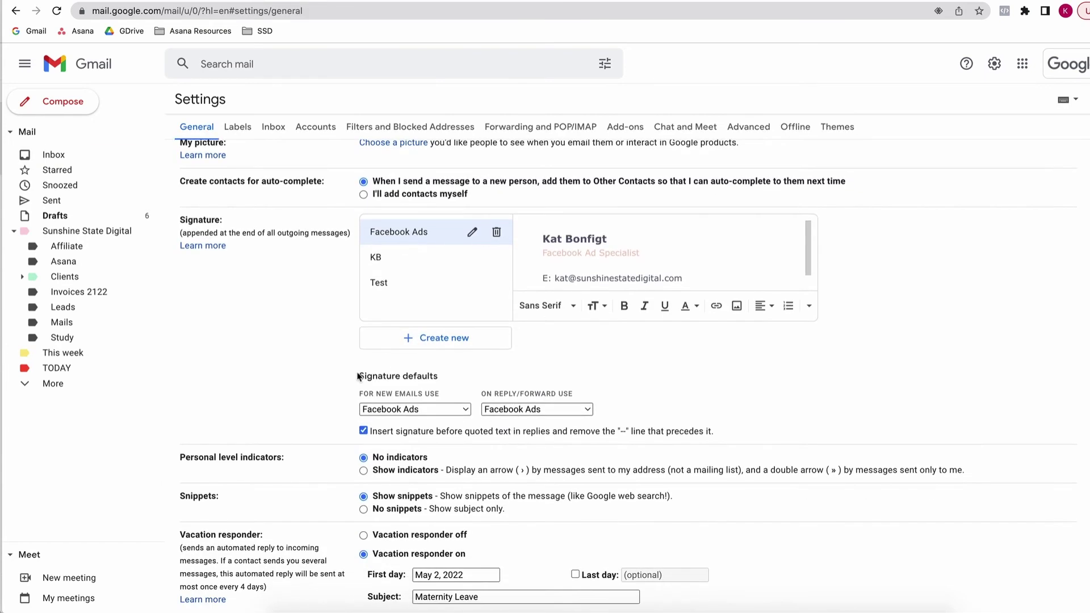
- Set Test as the default for new emails and for replies/forwards, and save
{"action": "left_click", "coordinate": [398, 410]}
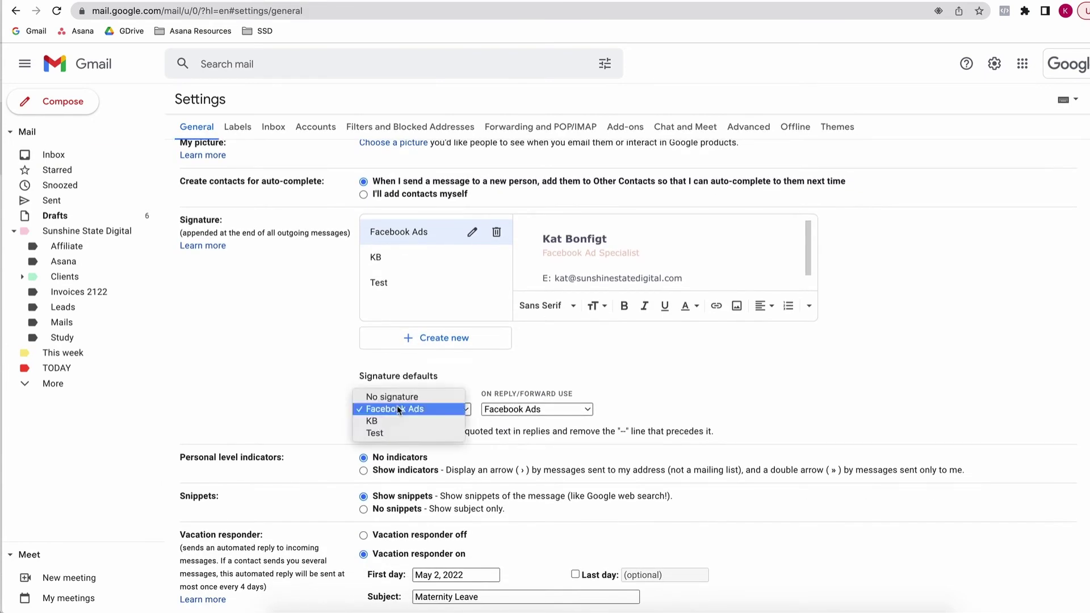
{"action": "left_click", "coordinate": [327, 374]}
{"action": "left_click", "coordinate": [401, 413]}
{"action": "left_click", "coordinate": [400, 432]}
{"action": "left_click", "coordinate": [514, 410]}
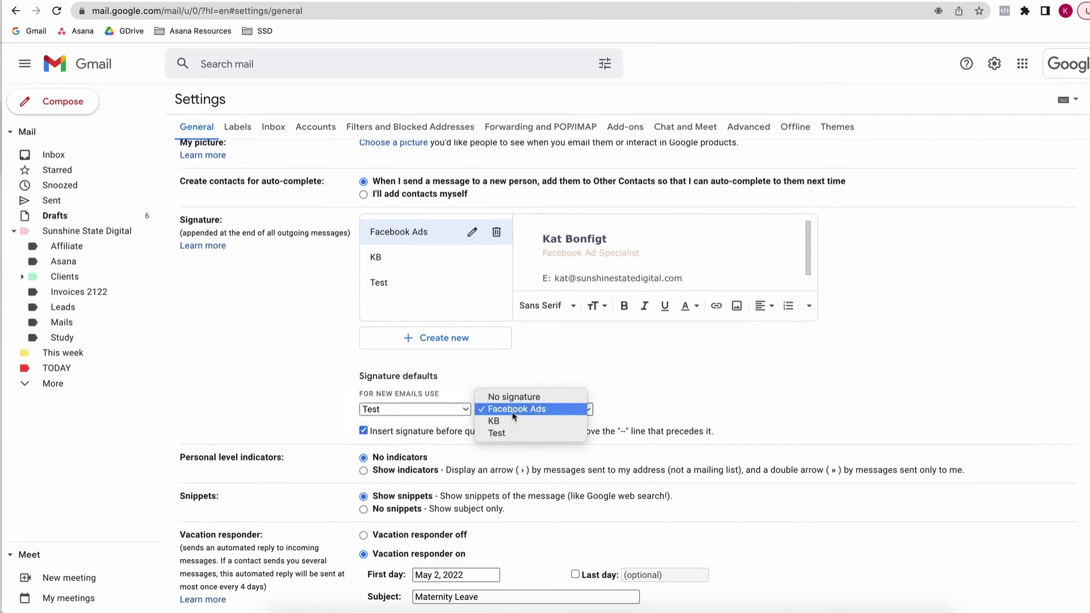
{"action": "left_click", "coordinate": [507, 432]}
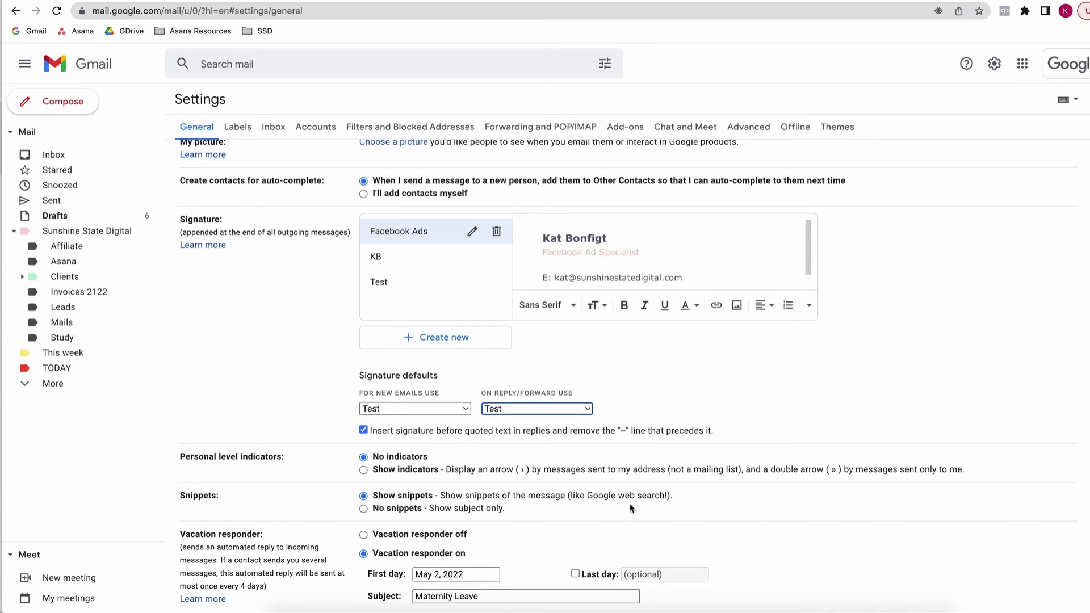
{"action": "scroll", "coordinate": [630, 508], "scroll_direction": "down", "scroll_amount": 3}
{"action": "left_click", "coordinate": [605, 547]}
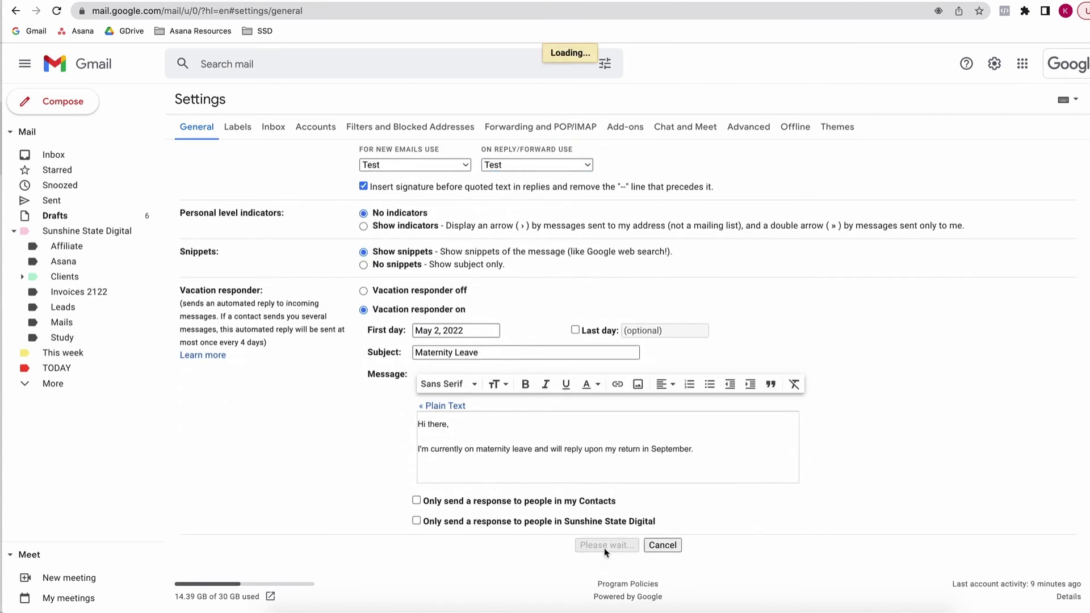
- Compose a new email and switch its signature to KB
{"action": "left_click", "coordinate": [53, 97]}
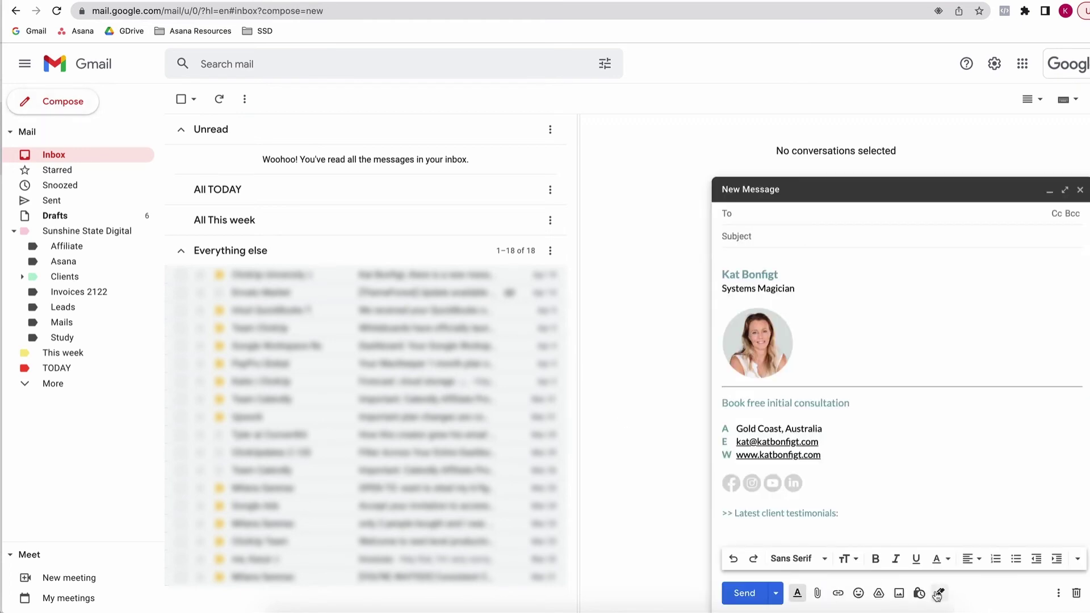
{"action": "left_click", "coordinate": [939, 593]}
{"action": "left_click", "coordinate": [980, 552]}
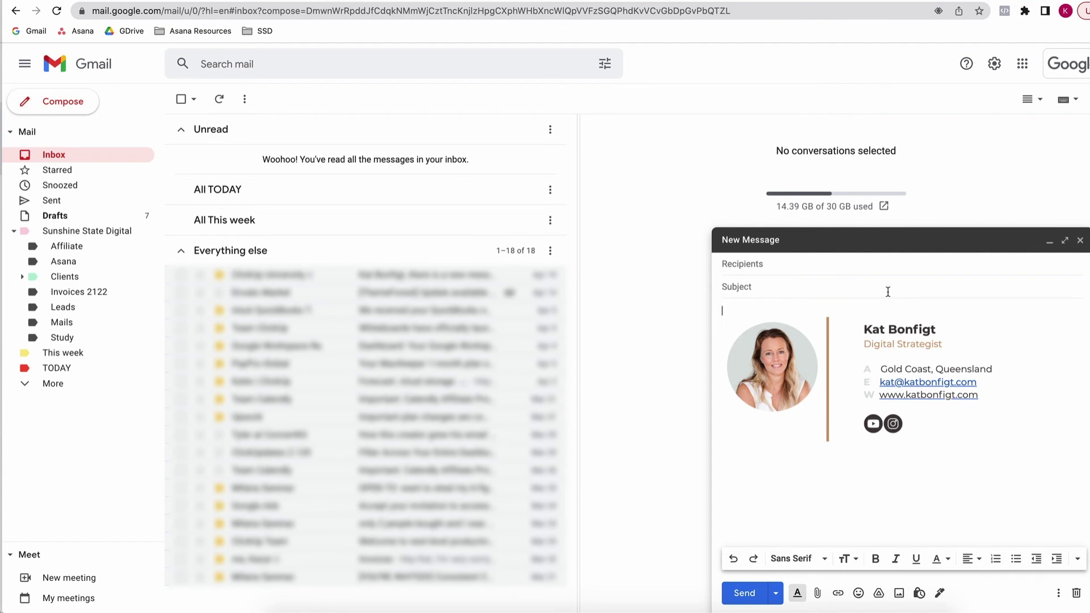
- Dismiss the body's right-click menu and switch the new email's signature back to Test
{"action": "right_click", "coordinate": [888, 292]}
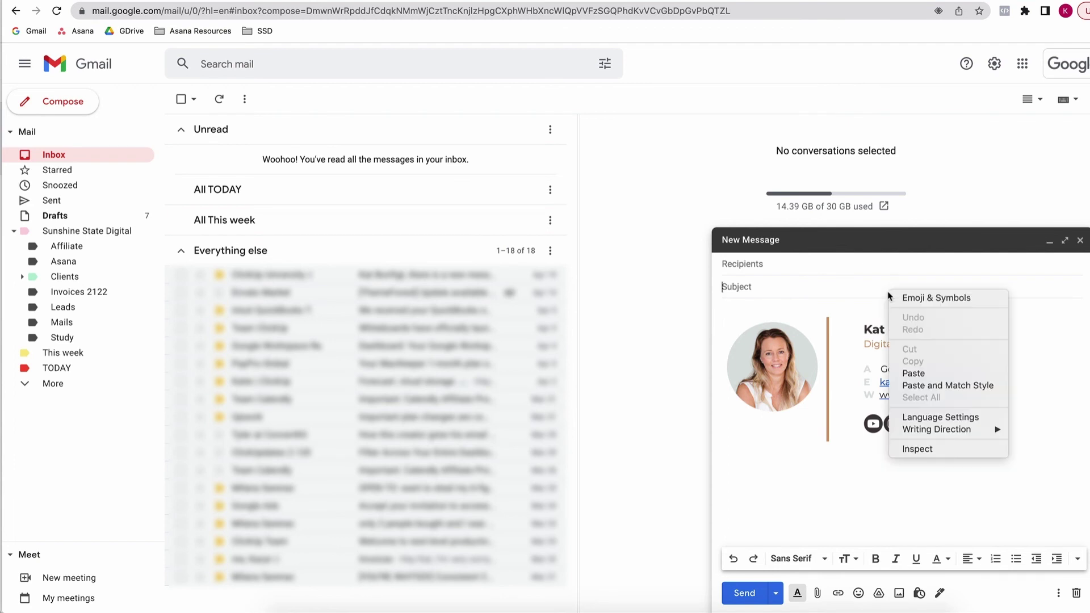
{"action": "left_click", "coordinate": [792, 477]}
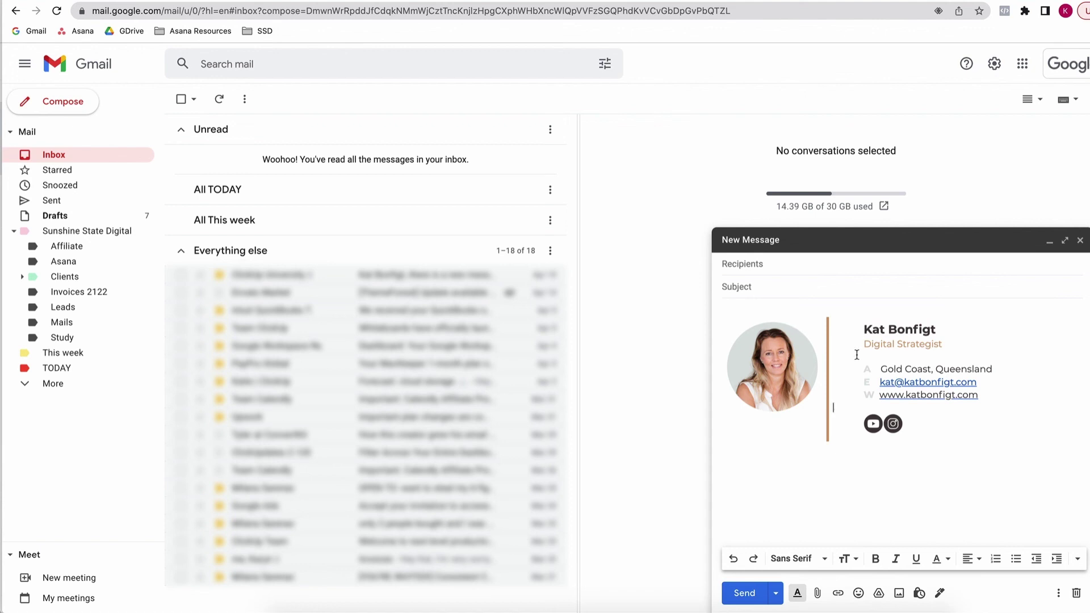
{"action": "left_click", "coordinate": [940, 593]}
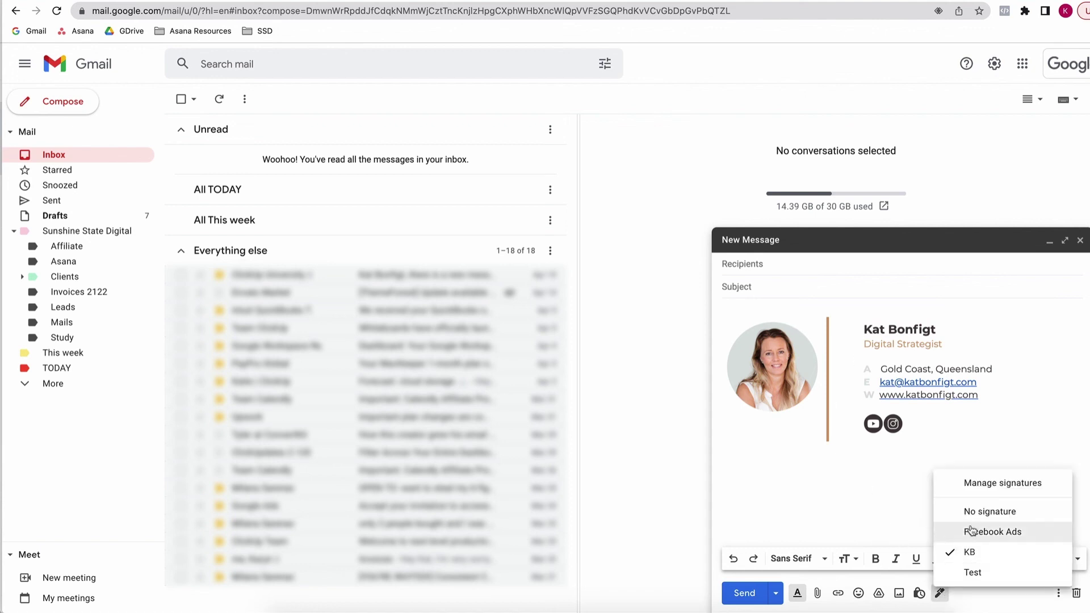
{"action": "left_click", "coordinate": [973, 572]}
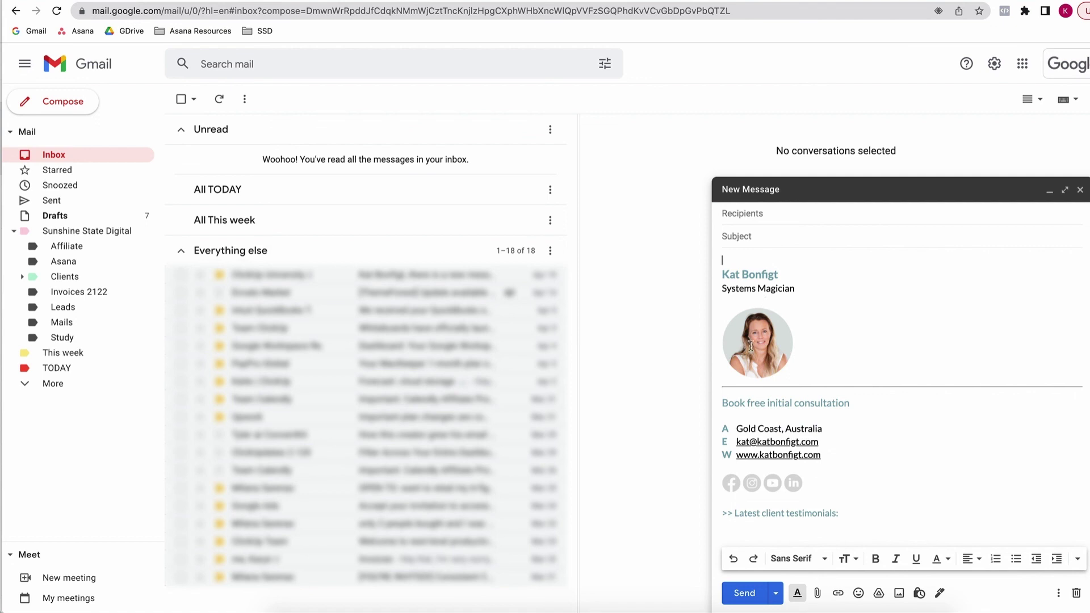